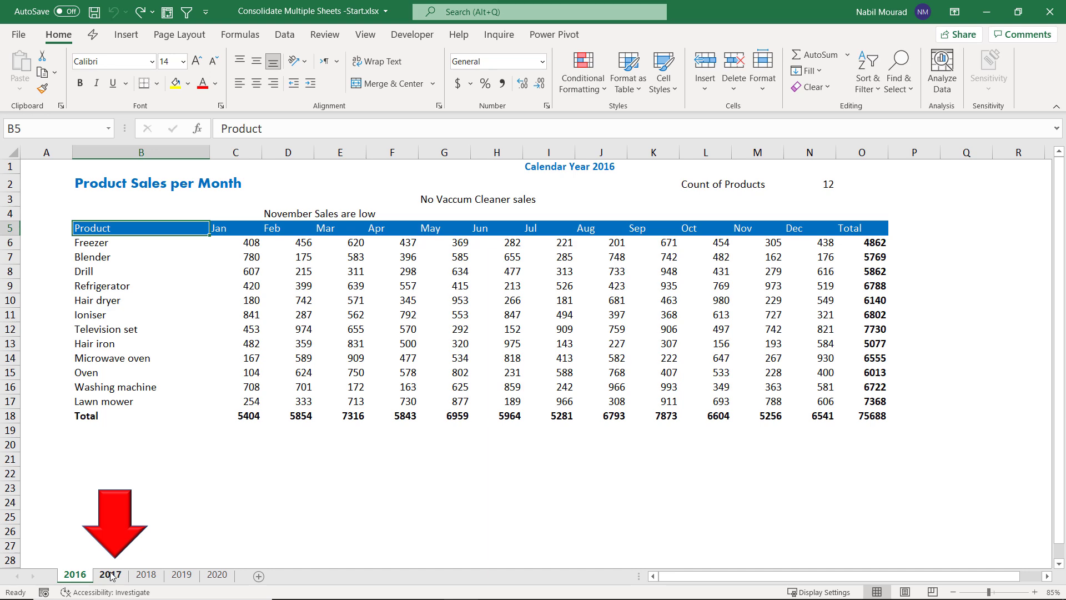
# Review the layout of the product sales tables on the 2017, 2018, 2019 and 2020 sheets.
pyautogui.click(111, 576)
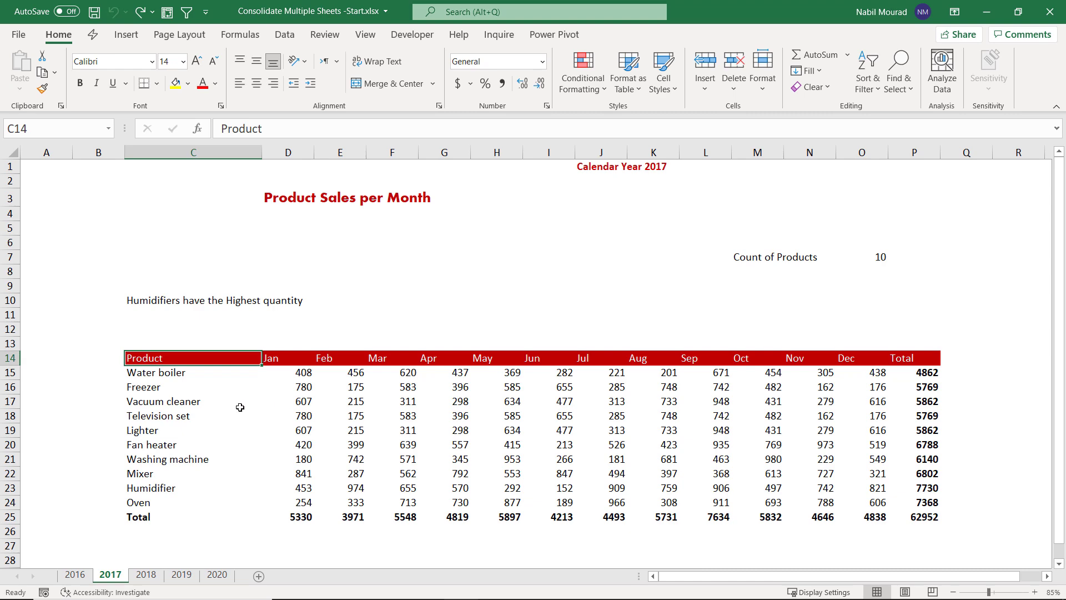
pyautogui.click(143, 577)
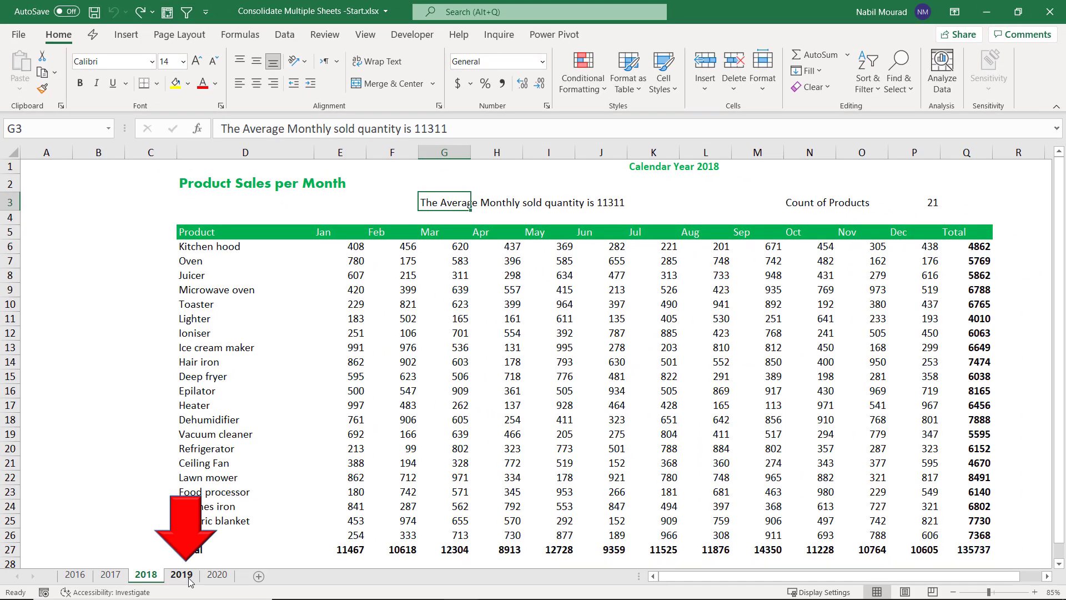
pyautogui.click(182, 576)
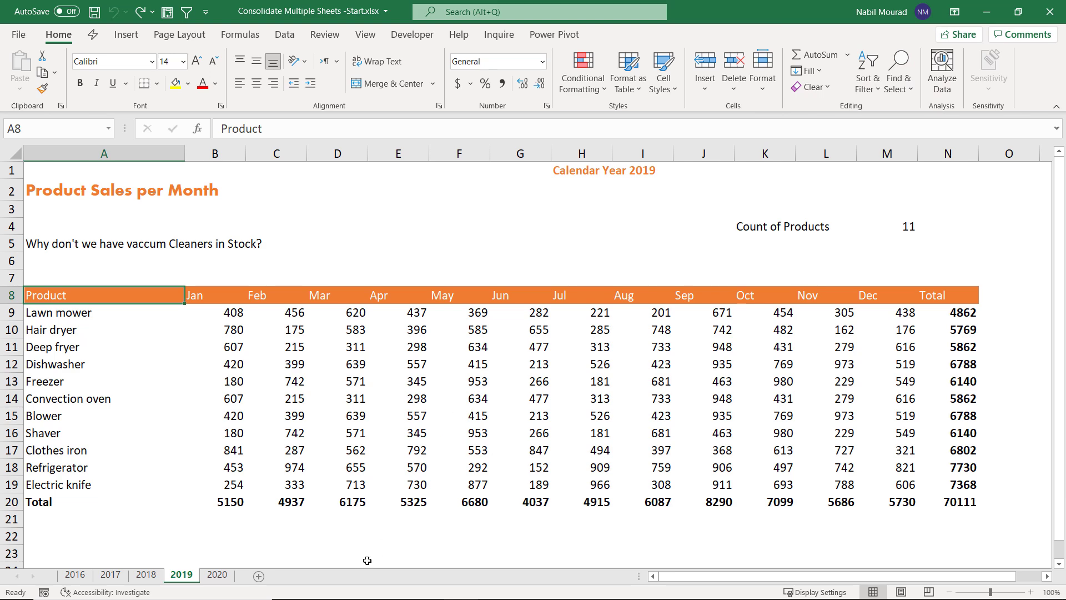
pyautogui.click(217, 574)
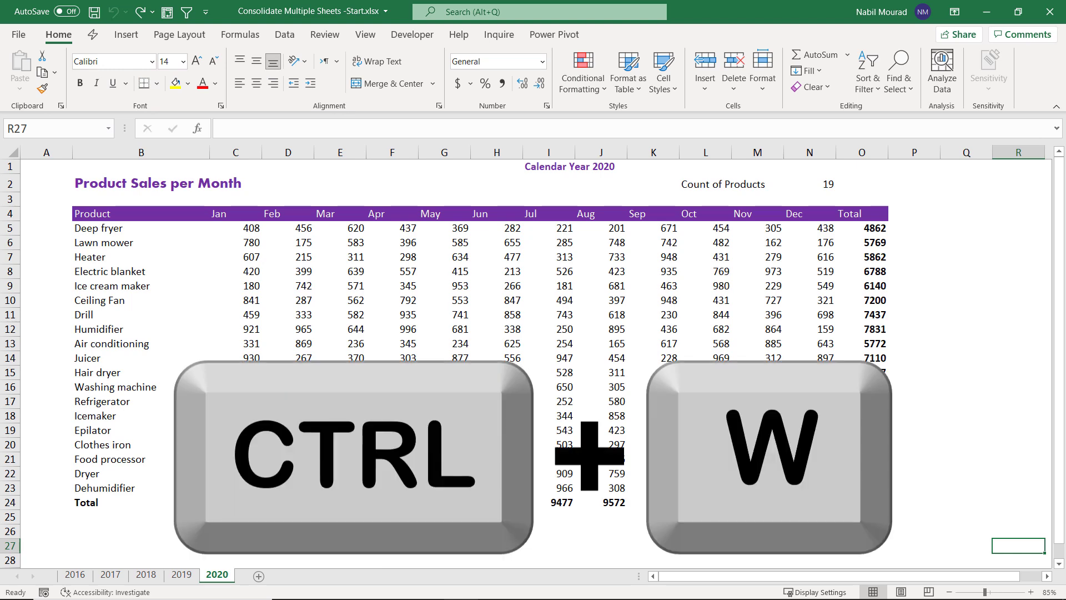
# Close the source workbook without saving its changes and create a new blank workbook.
pyautogui.hotkey('ctrl', 'w')
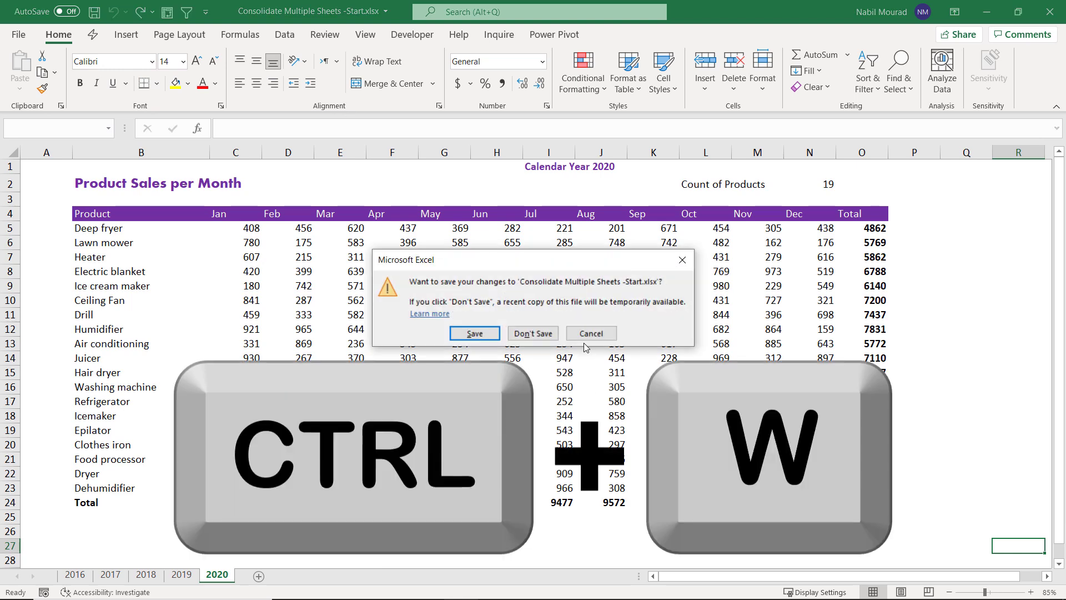
pyautogui.click(543, 336)
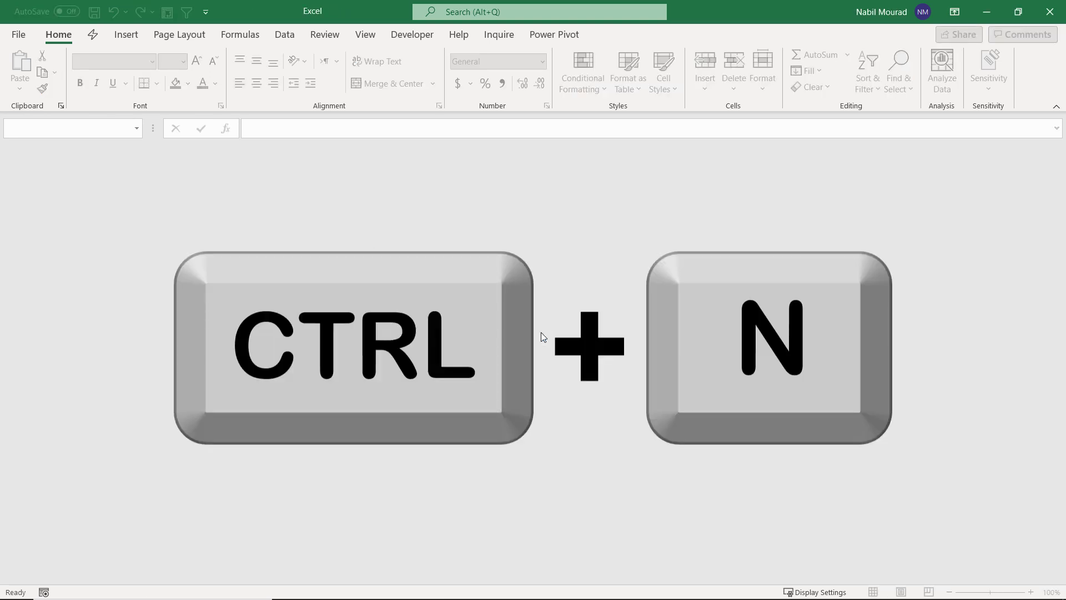
pyautogui.hotkey('ctrl', 'n')
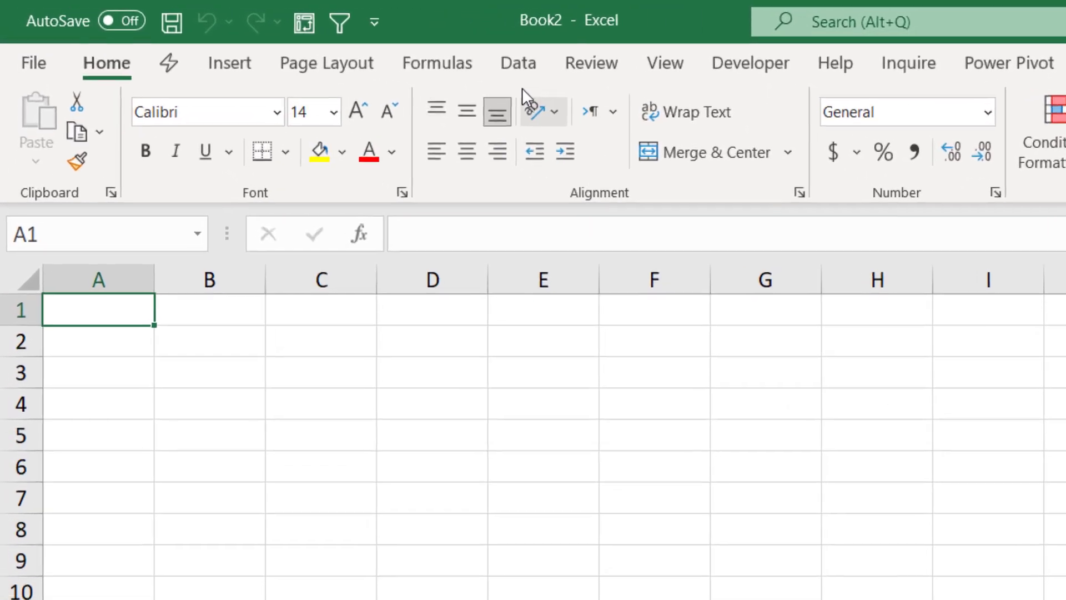
# Import Consolidate Multiple Sheets -Start.xlsx as a workbook data source.
pyautogui.click(527, 63)
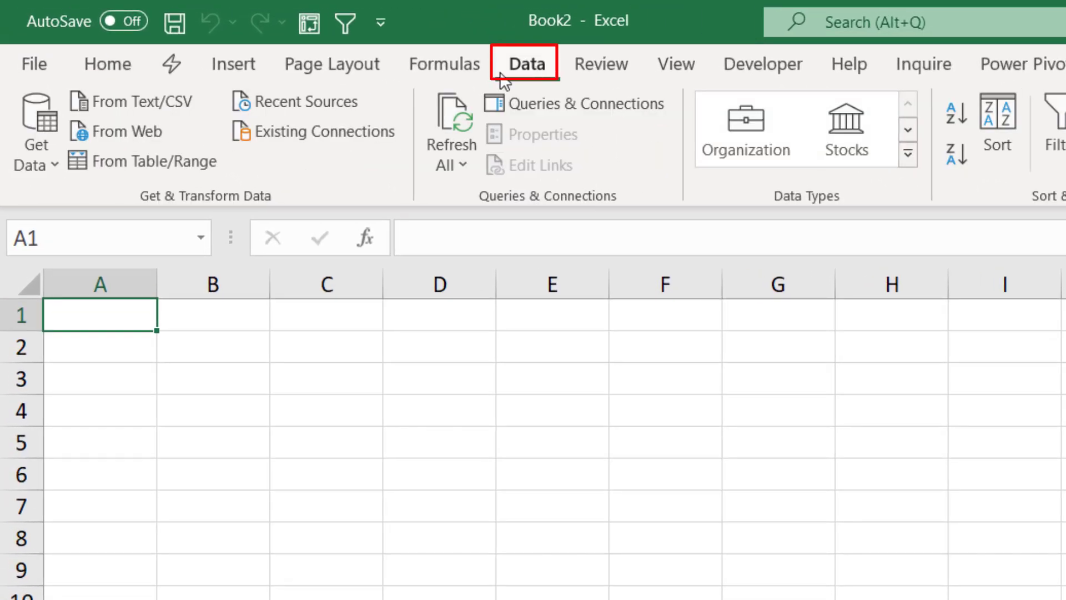
pyautogui.click(56, 161)
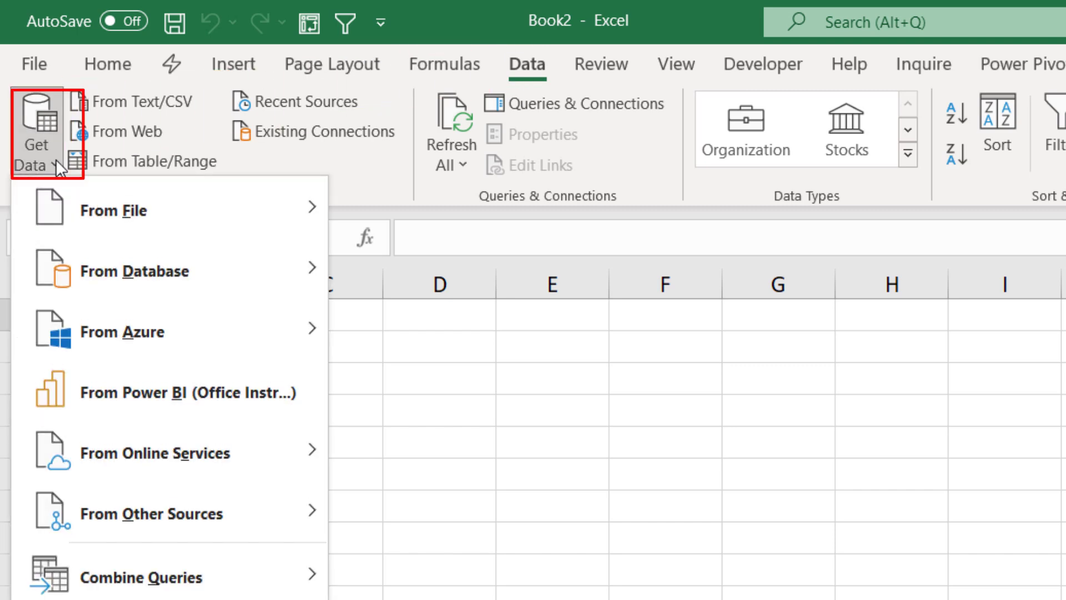
pyautogui.moveTo(122, 214)
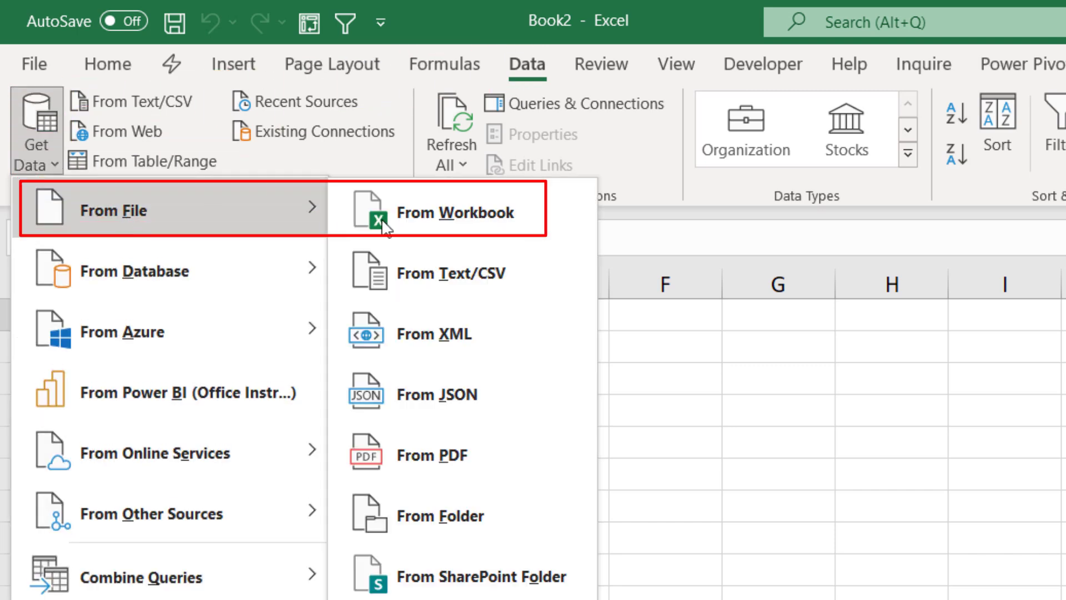
pyautogui.click(477, 229)
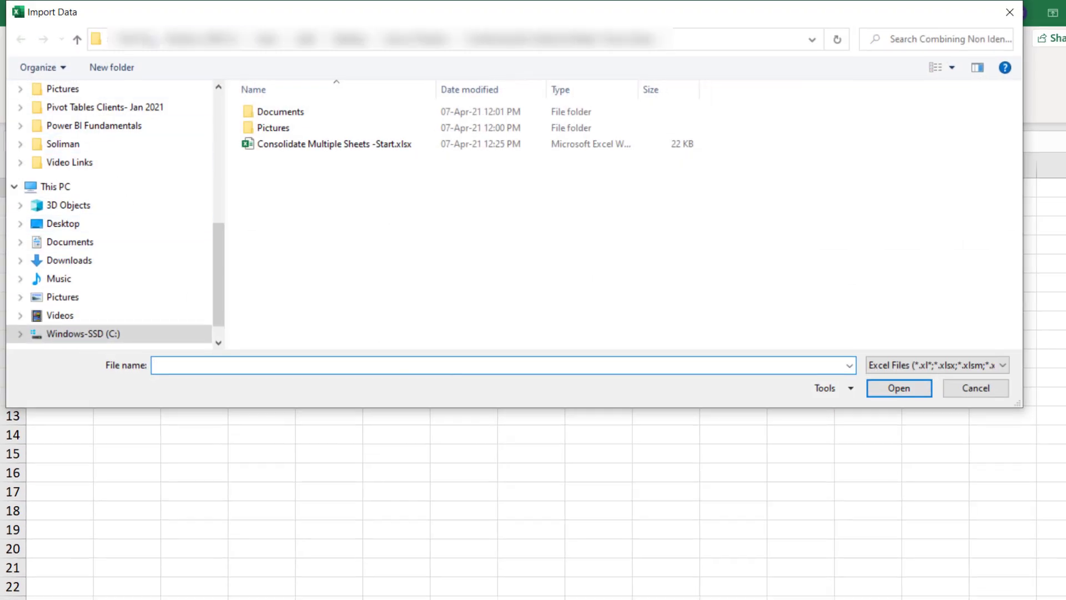
pyautogui.click(288, 154)
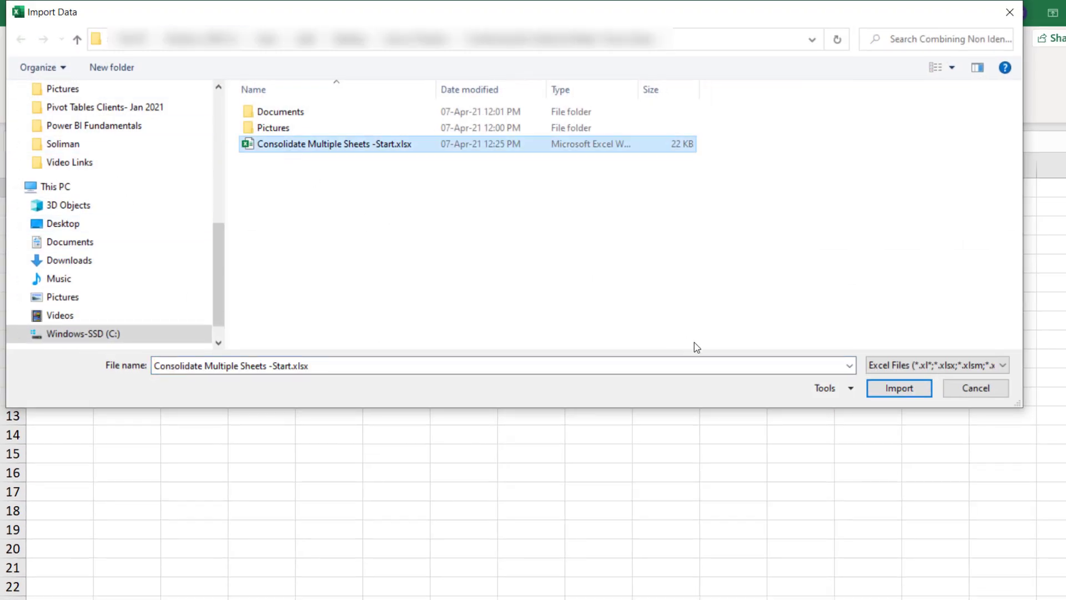
pyautogui.click(898, 388)
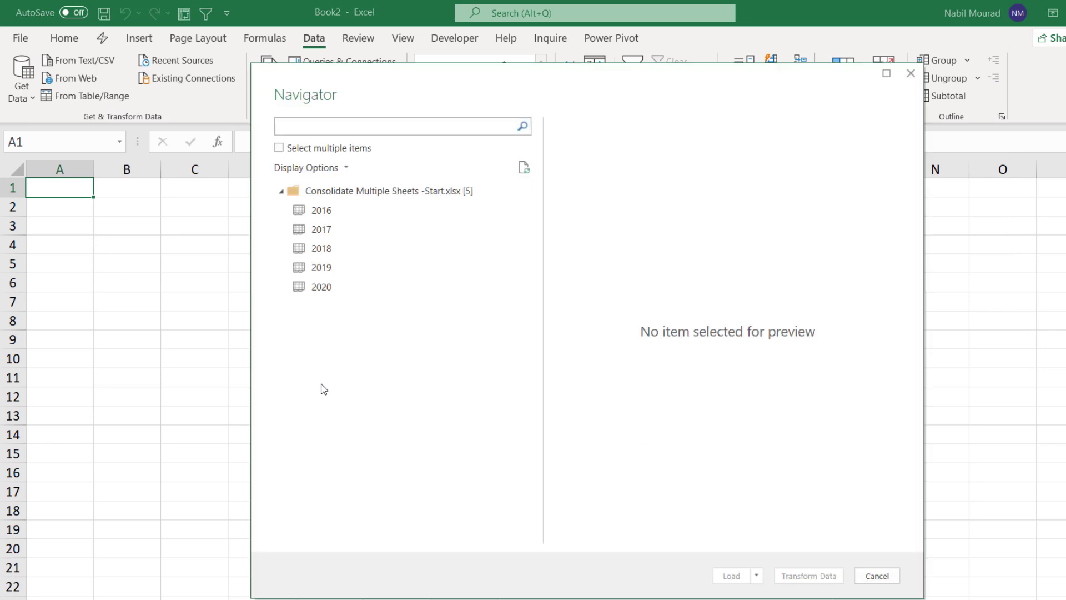
# Preview the 2016 and 2017 sheets of the source workbook and open the 2016 sheet for transformation in Power Query Editor.
pyautogui.click(331, 214)
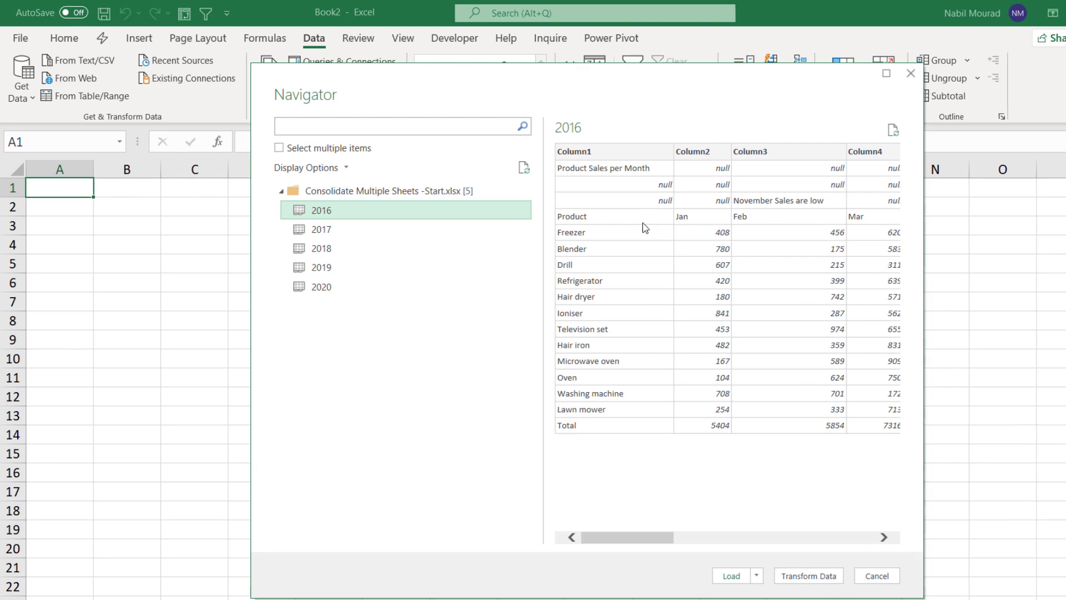
pyautogui.click(474, 233)
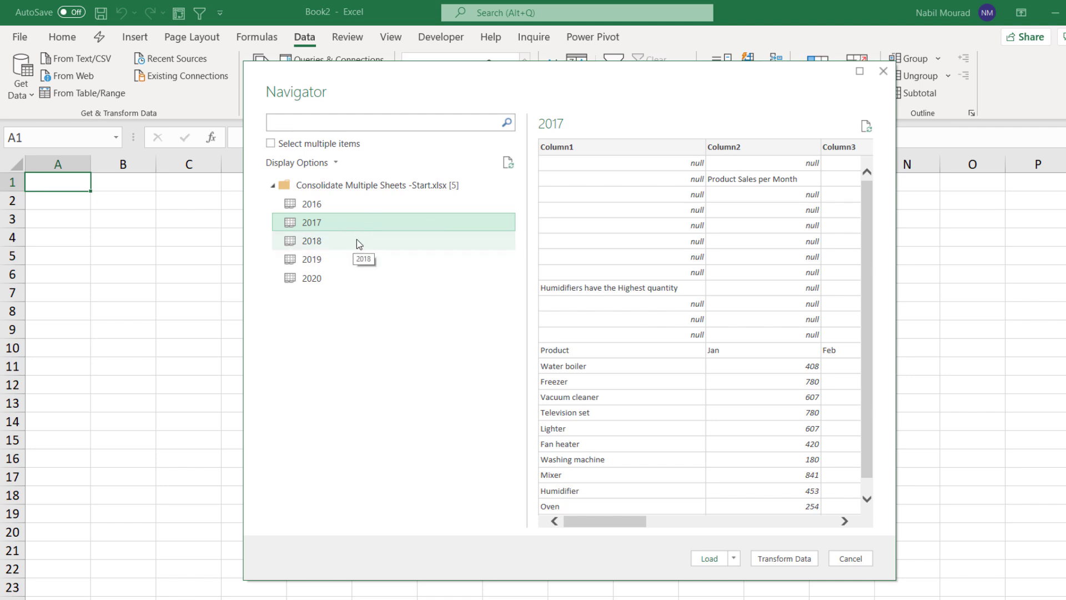
pyautogui.click(329, 209)
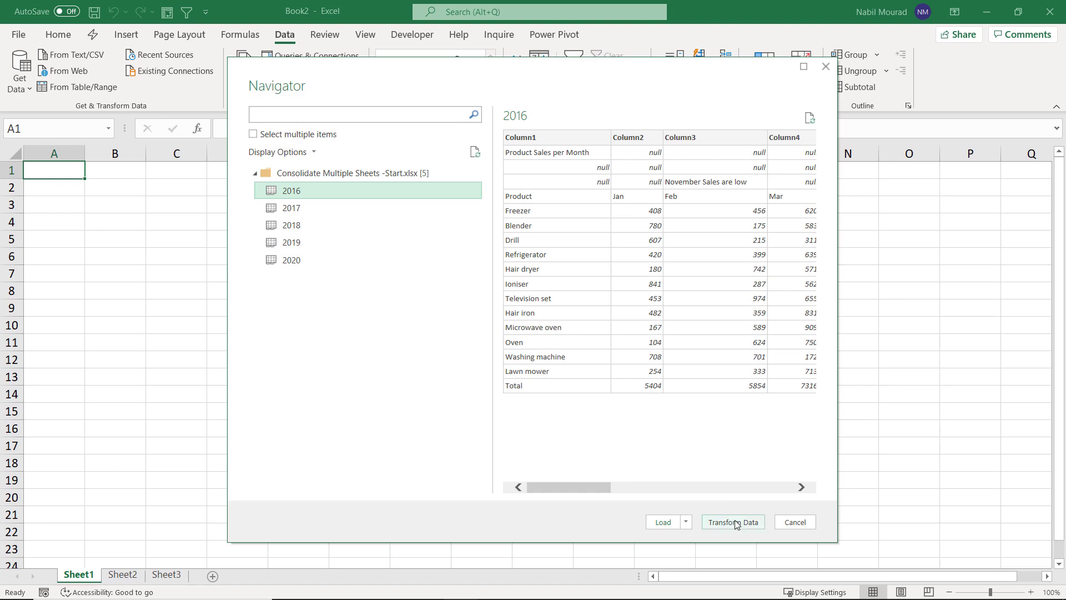
pyautogui.click(734, 522)
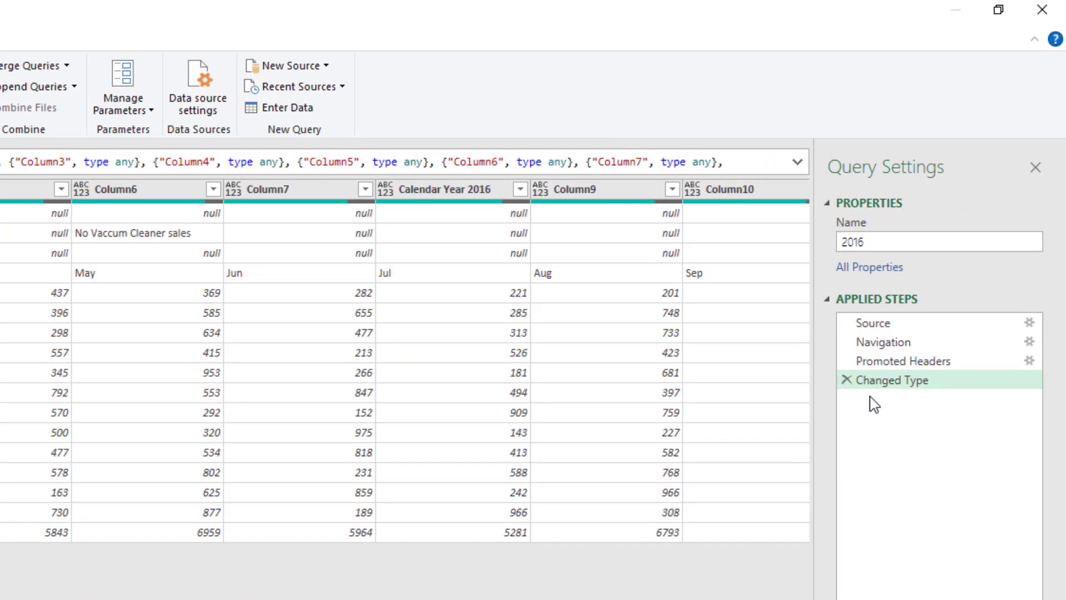
# Delete the Changed Type and Promoted Headers steps and rename the query as Fixing.
pyautogui.click(846, 381)
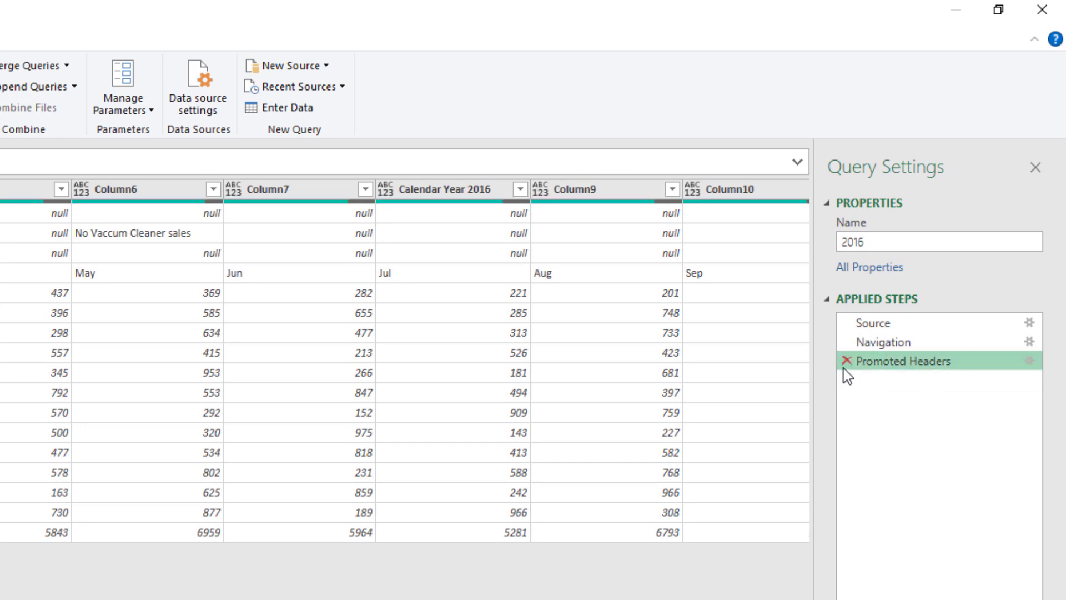
pyautogui.click(847, 361)
pyautogui.click(865, 242)
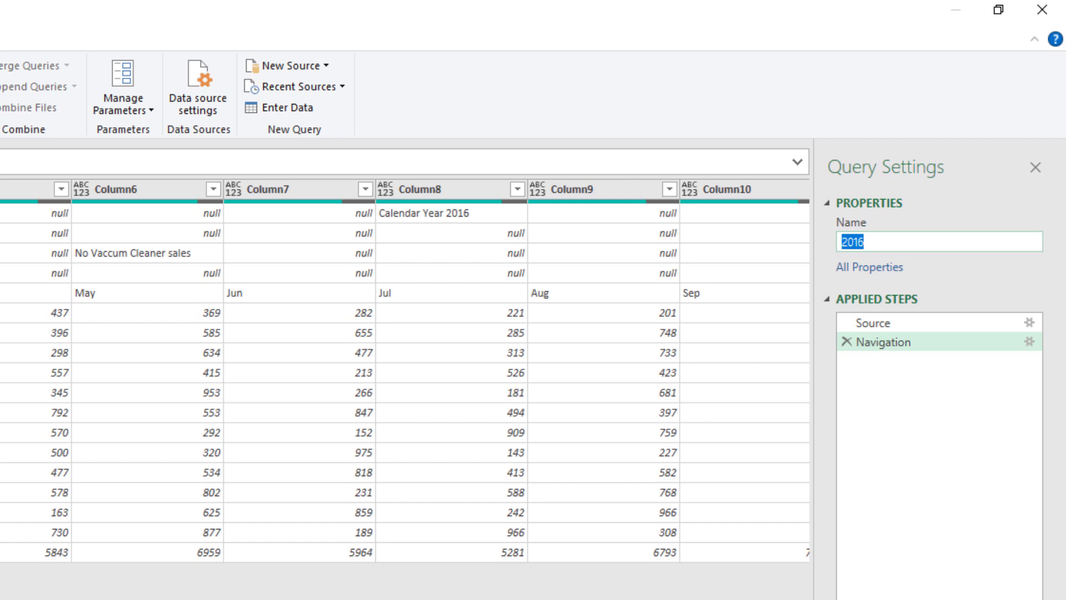
pyautogui.write('Fixing')
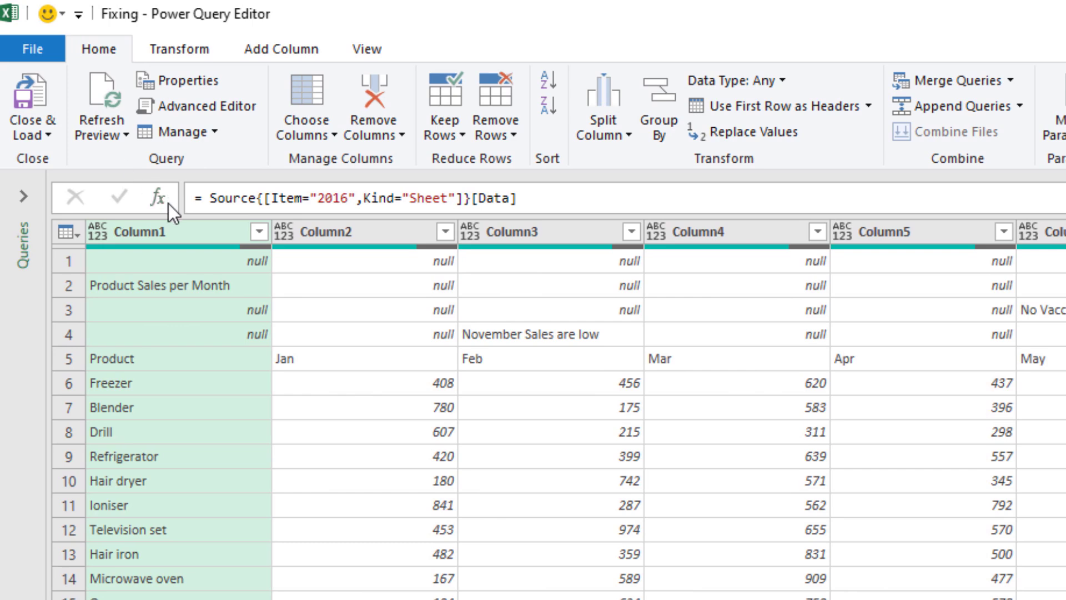
# Add a custom step after Navigation and rename it as BookMark.
pyautogui.click(160, 199)
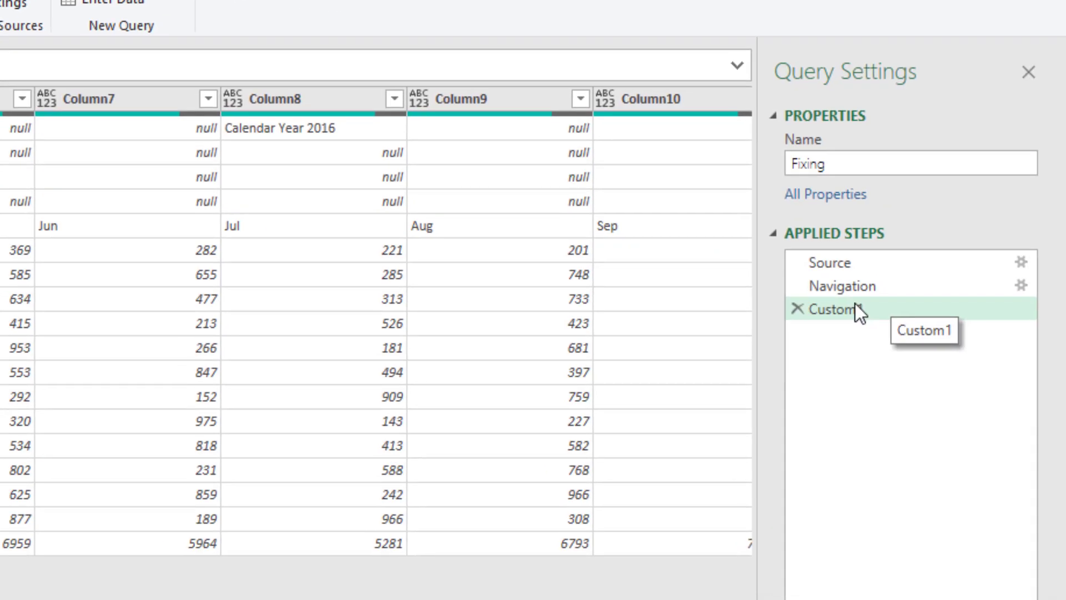
pyautogui.rightClick(864, 305)
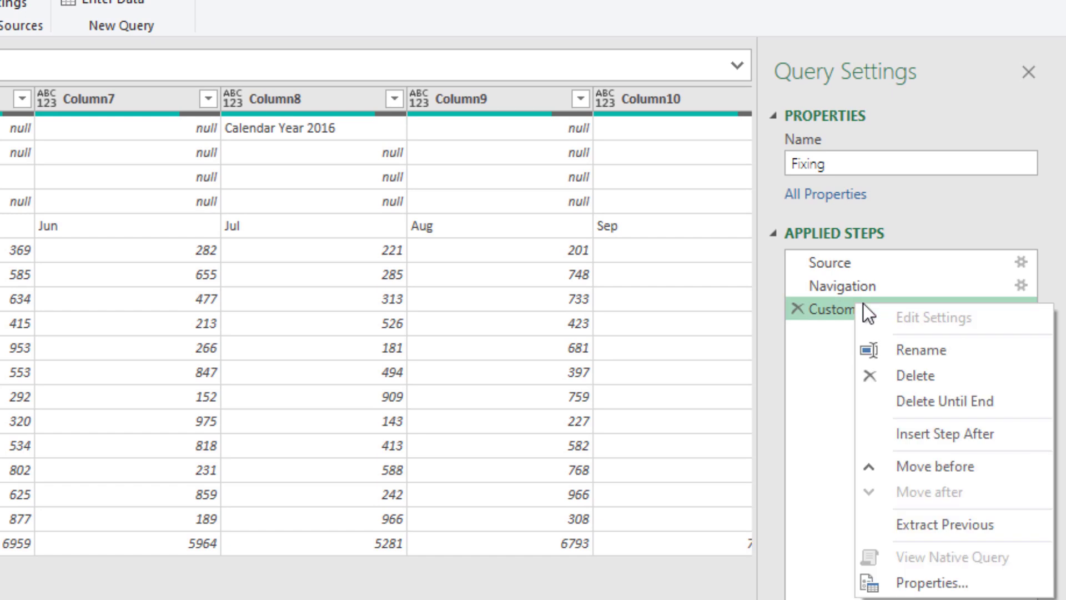
pyautogui.click(947, 351)
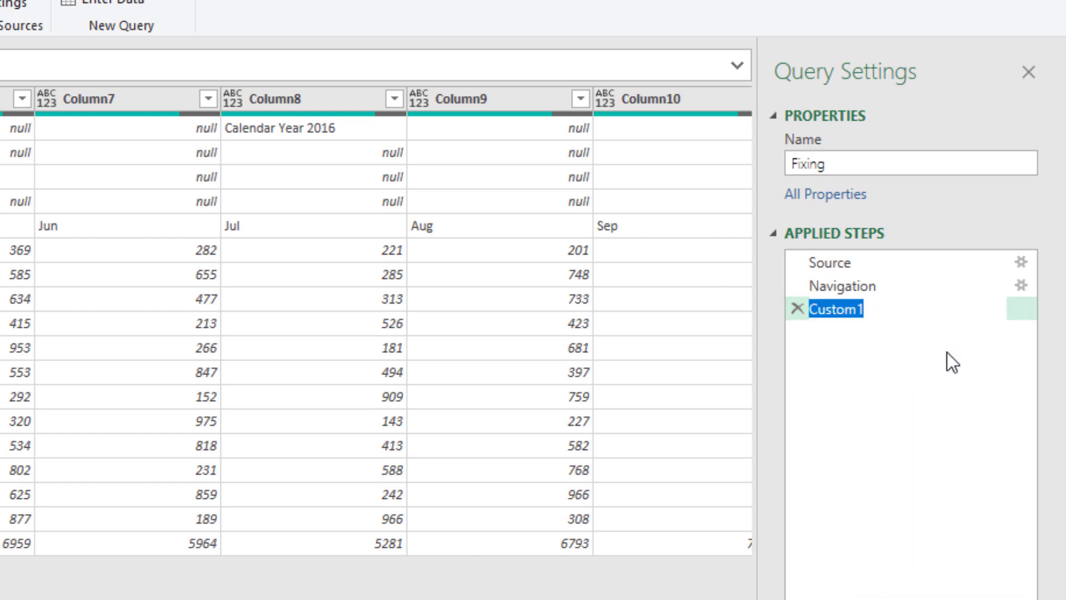
pyautogui.write('BookMark')
pyautogui.press('Return')
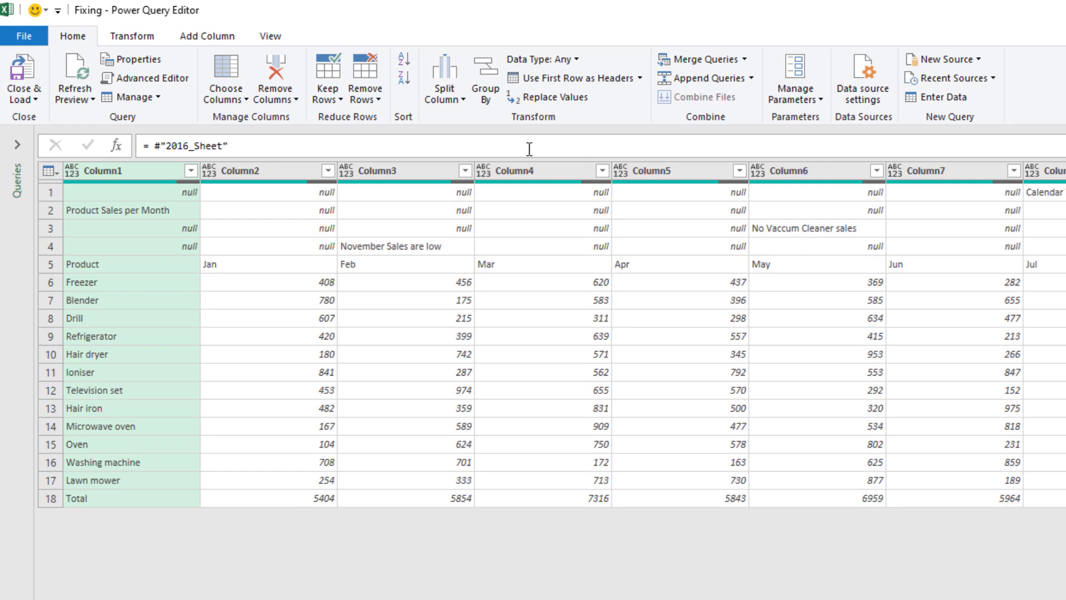
# Add an index column starting from 1 to the table.
pyautogui.click(208, 38)
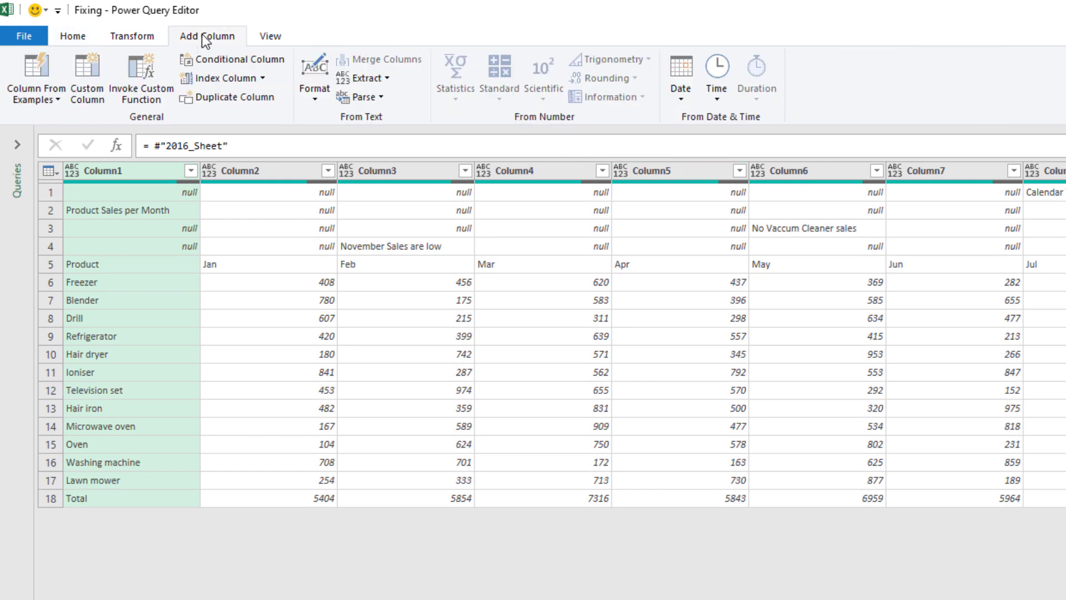
pyautogui.click(262, 81)
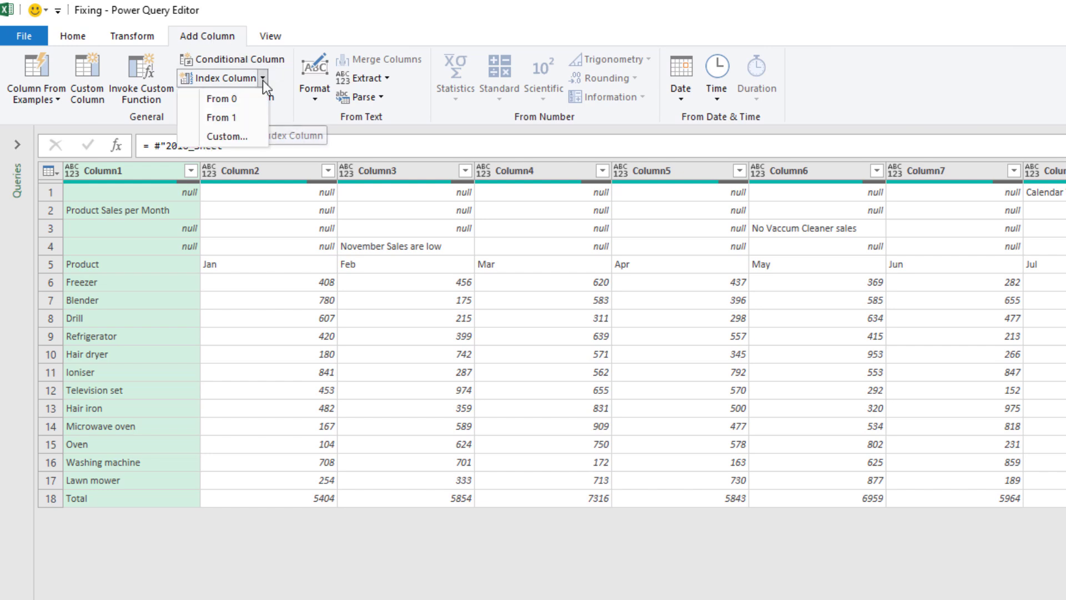
pyautogui.click(235, 116)
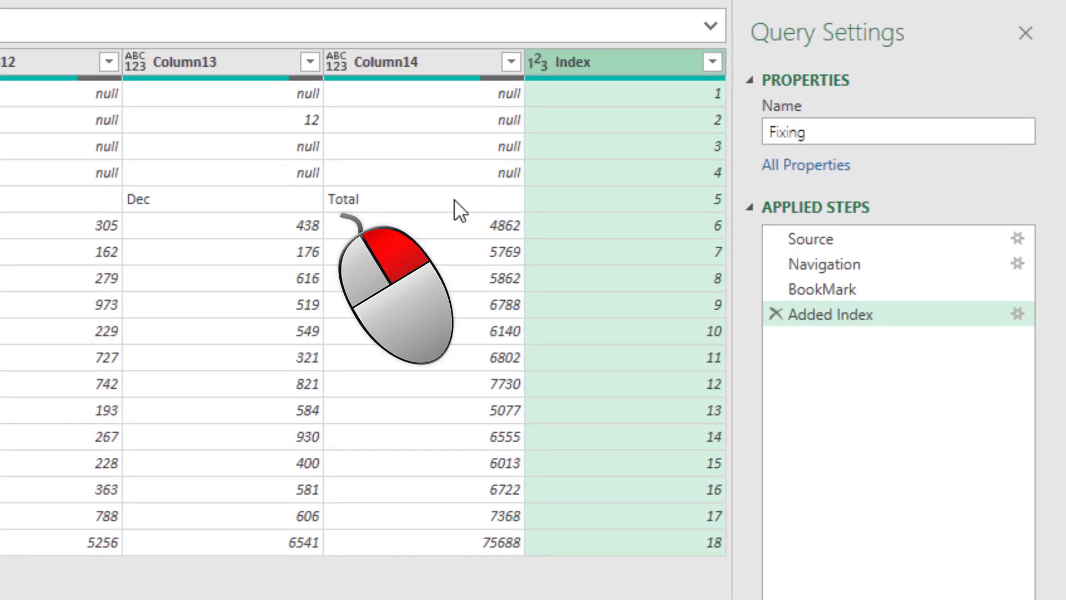
# Filter Column14 to keep only the row equal to Total and drill down into that row's Index value.
pyautogui.click(649, 265)
pyautogui.rightClick(454, 198)
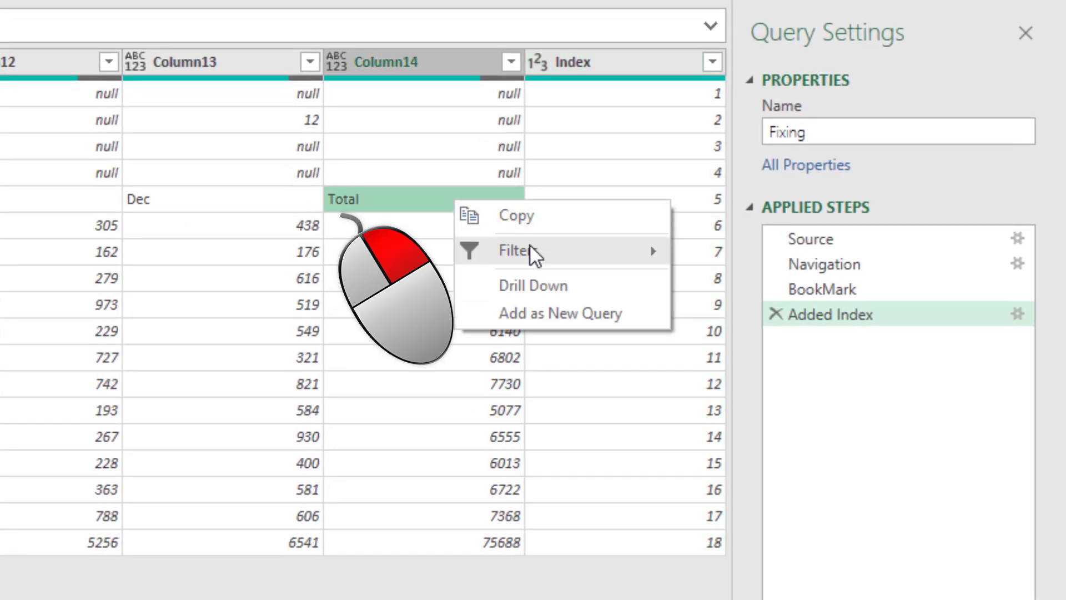
pyautogui.moveTo(533, 251)
pyautogui.click(750, 254)
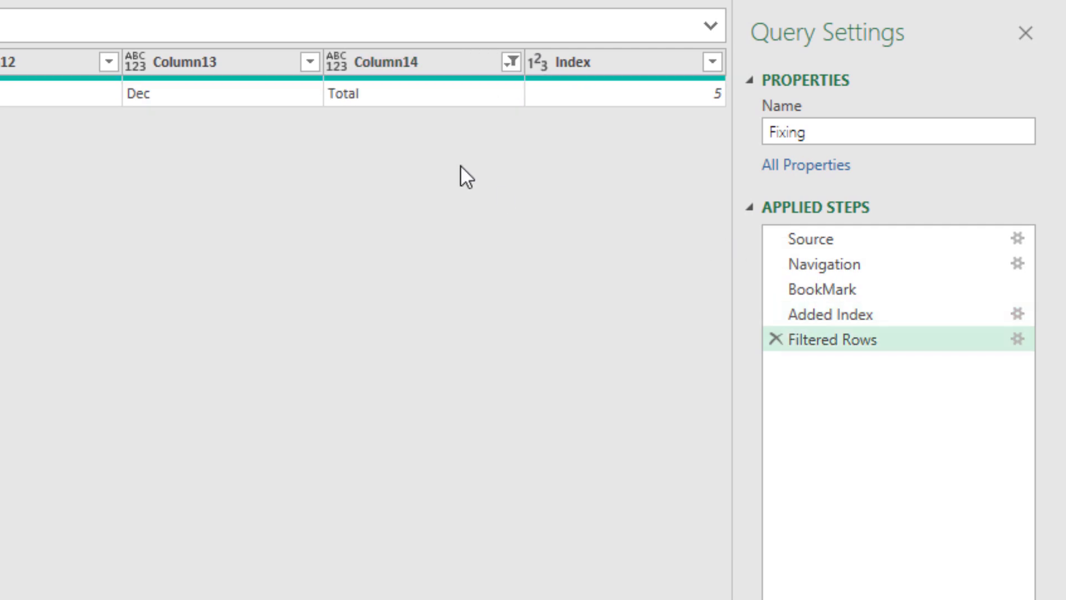
pyautogui.rightClick(667, 89)
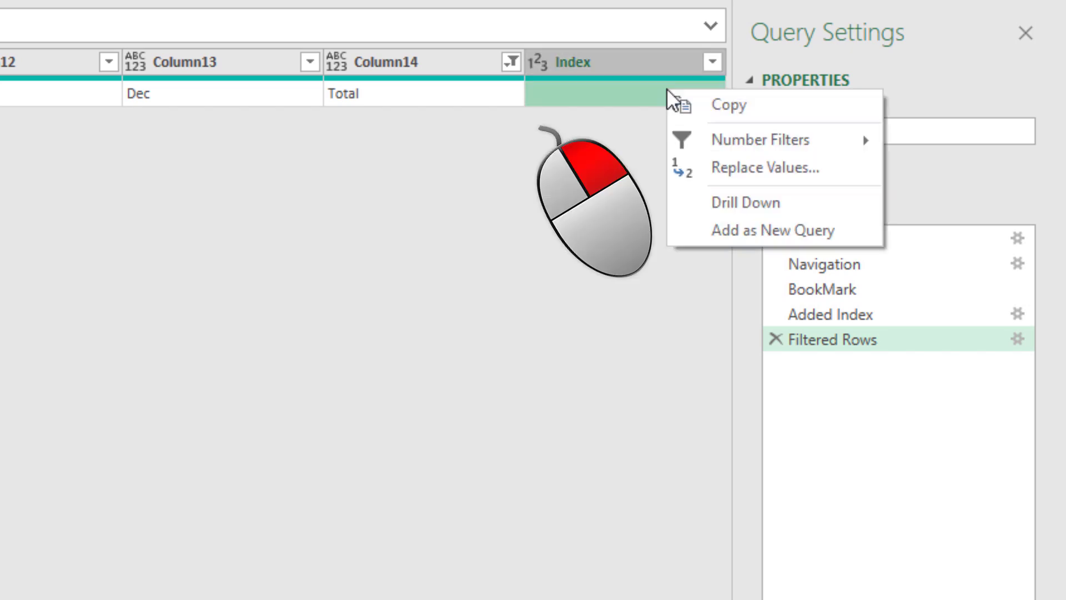
pyautogui.click(743, 211)
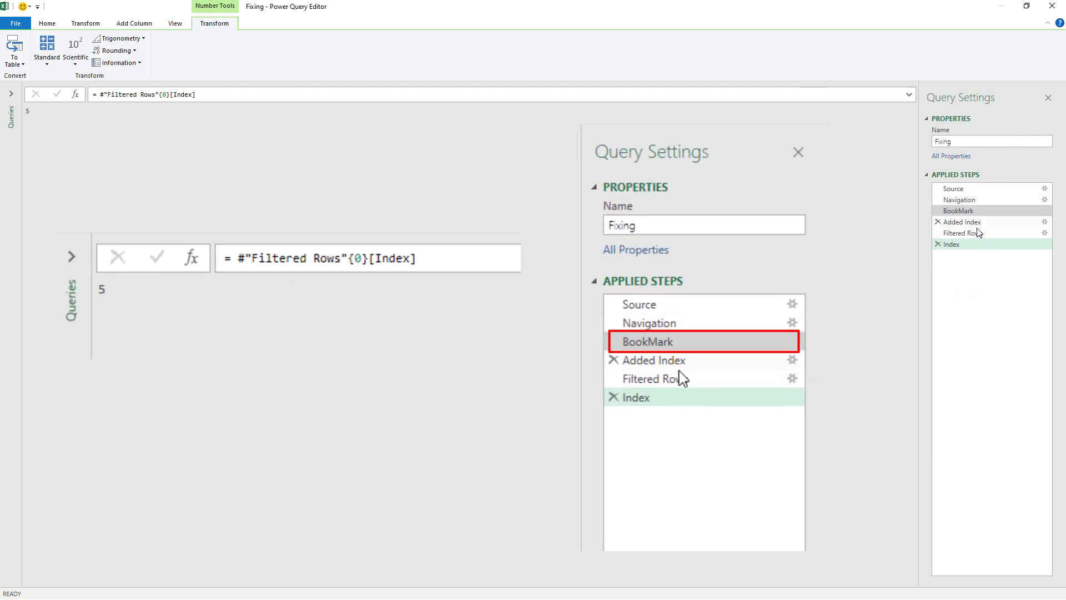
# Add a custom step after Index and set its formula to = BookMark.
pyautogui.click(75, 97)
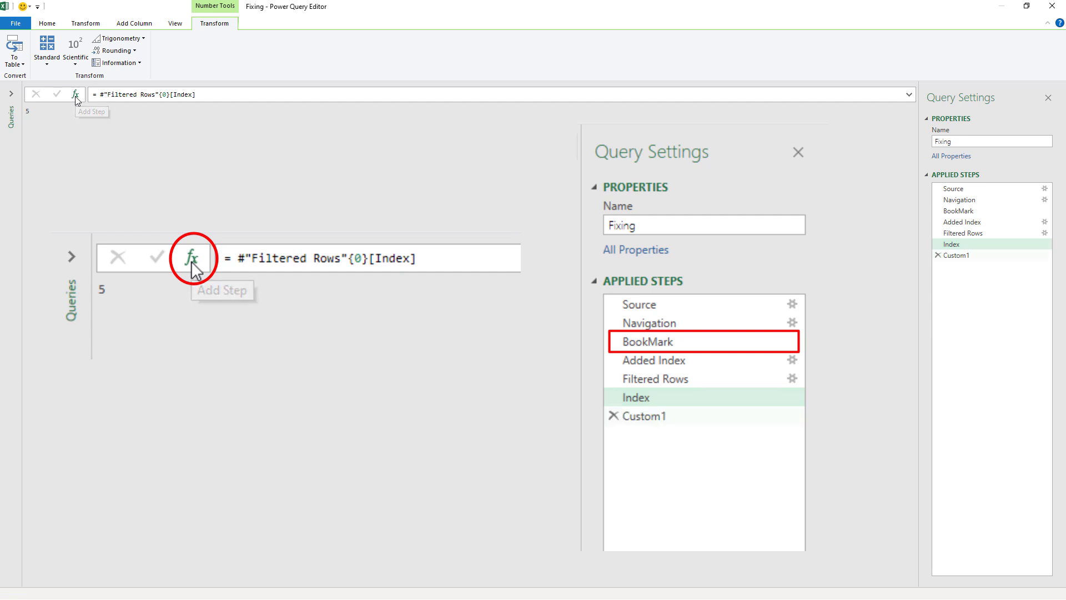
pyautogui.doubleClick(114, 94)
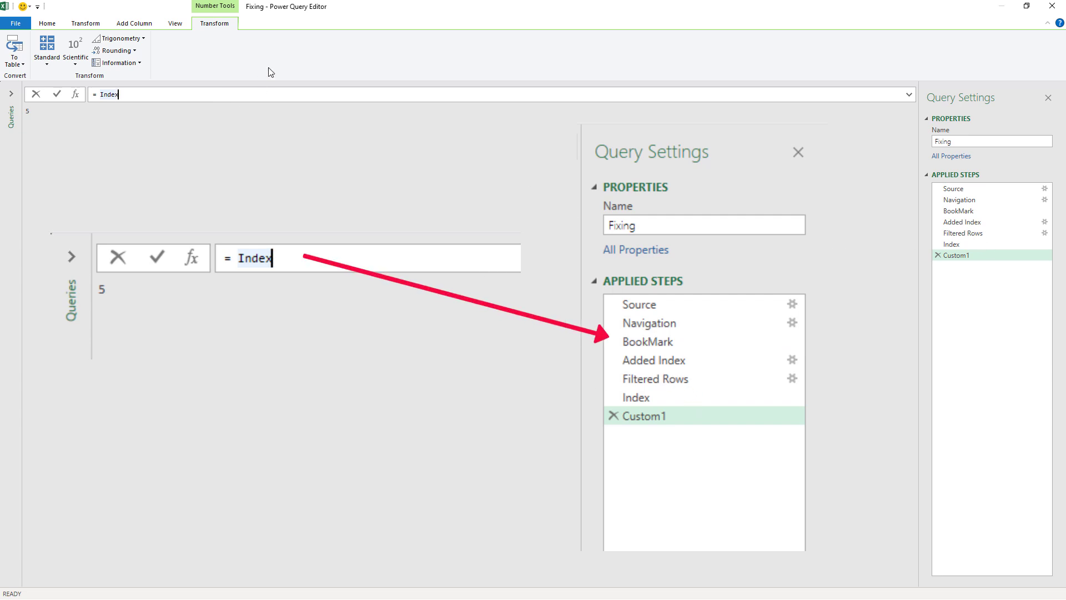
pyautogui.press('BackSpace')
pyautogui.write('Book')
pyautogui.press('Tab')
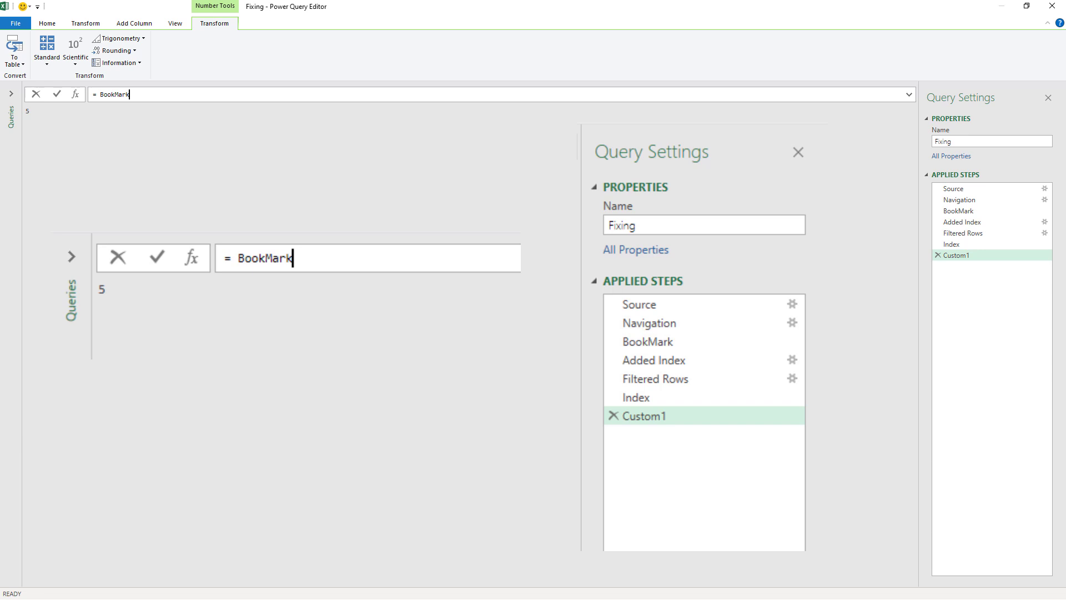
pyautogui.click(959, 257)
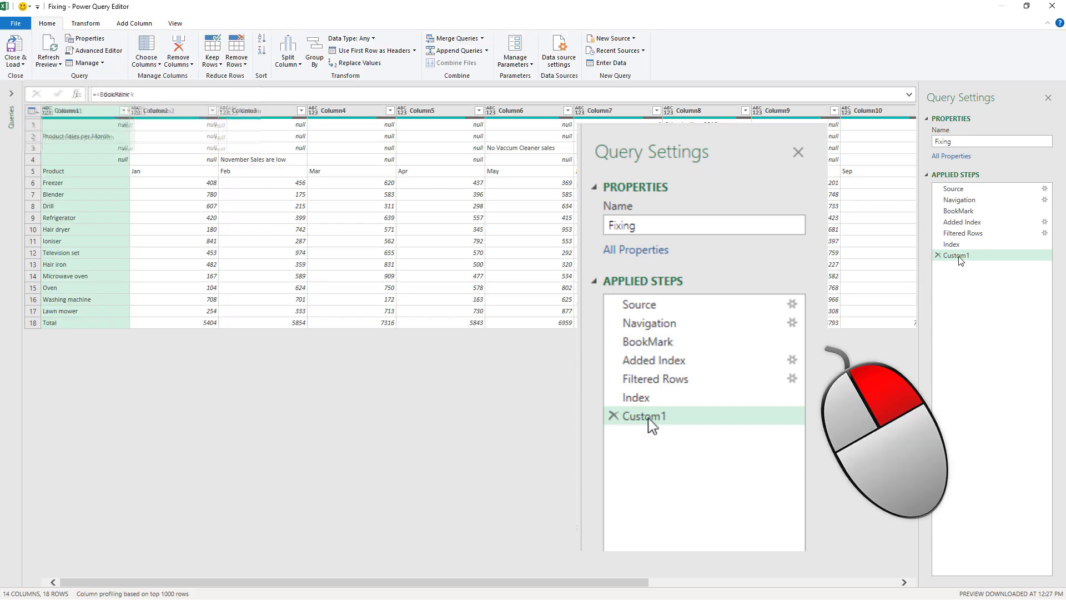
# Rename the last custom applied step, Custom1, as BackToSource.
pyautogui.rightClick(960, 258)
pyautogui.click(1004, 279)
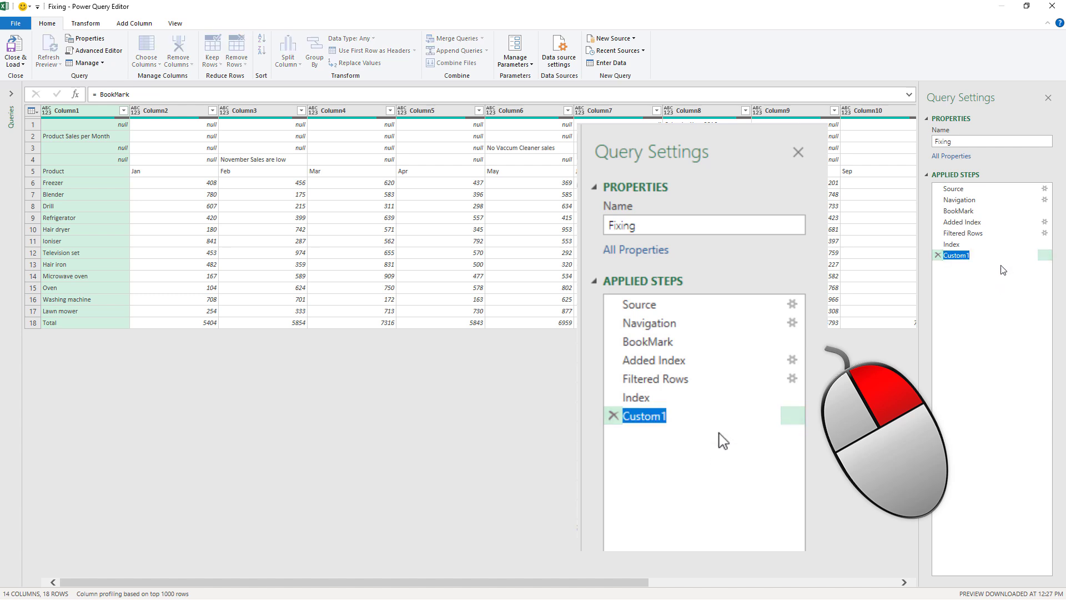
pyautogui.write('BackToSource')
pyautogui.press('Return')
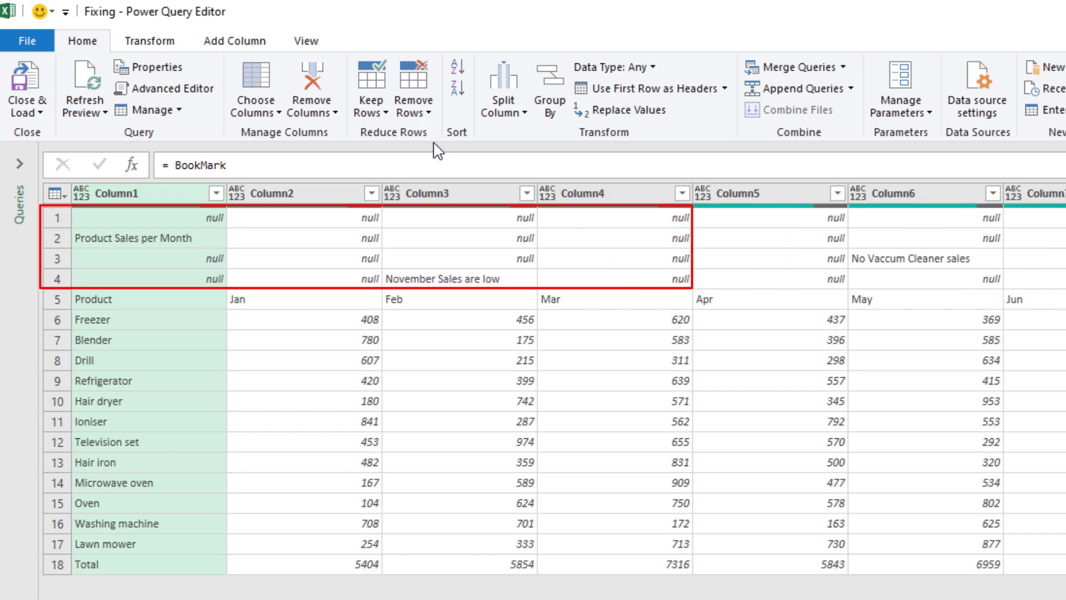
# Remove the top 4 rows of the table above the Product header row.
pyautogui.click(430, 114)
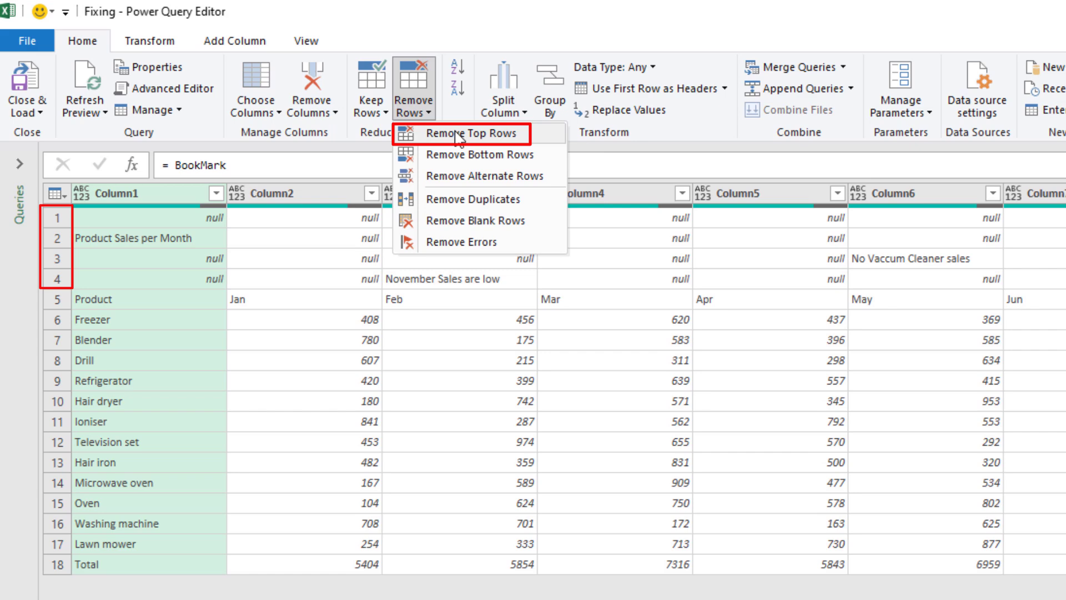
pyautogui.click(458, 136)
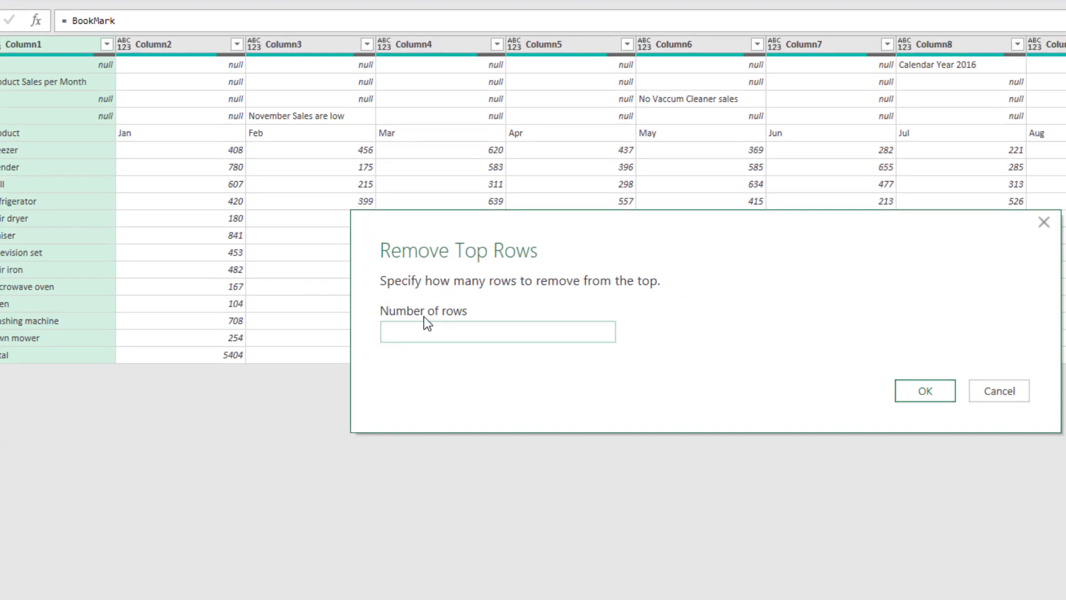
pyautogui.write('4')
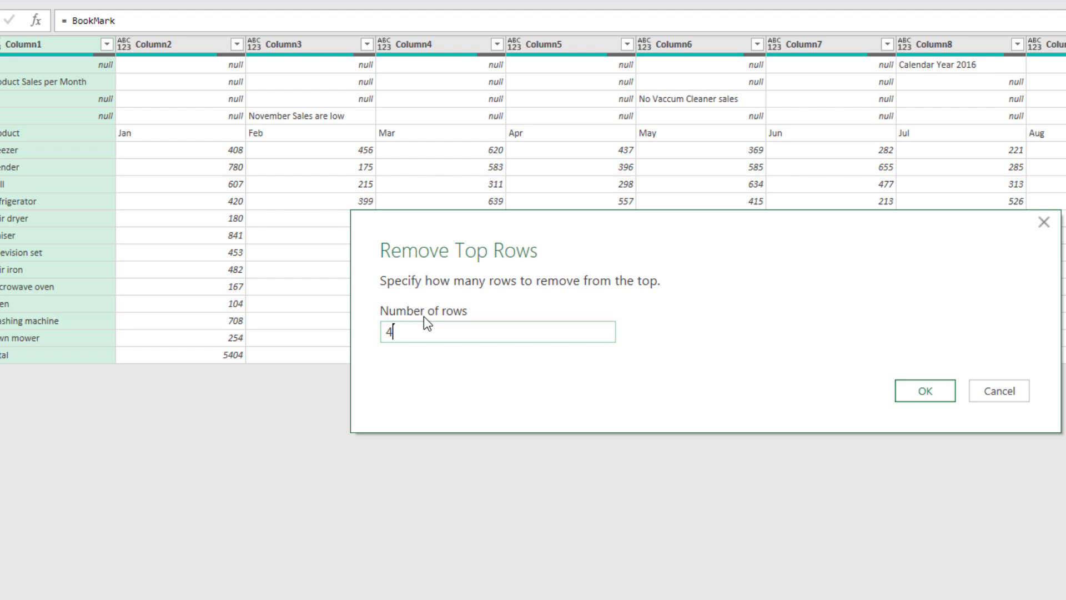
pyautogui.click(924, 389)
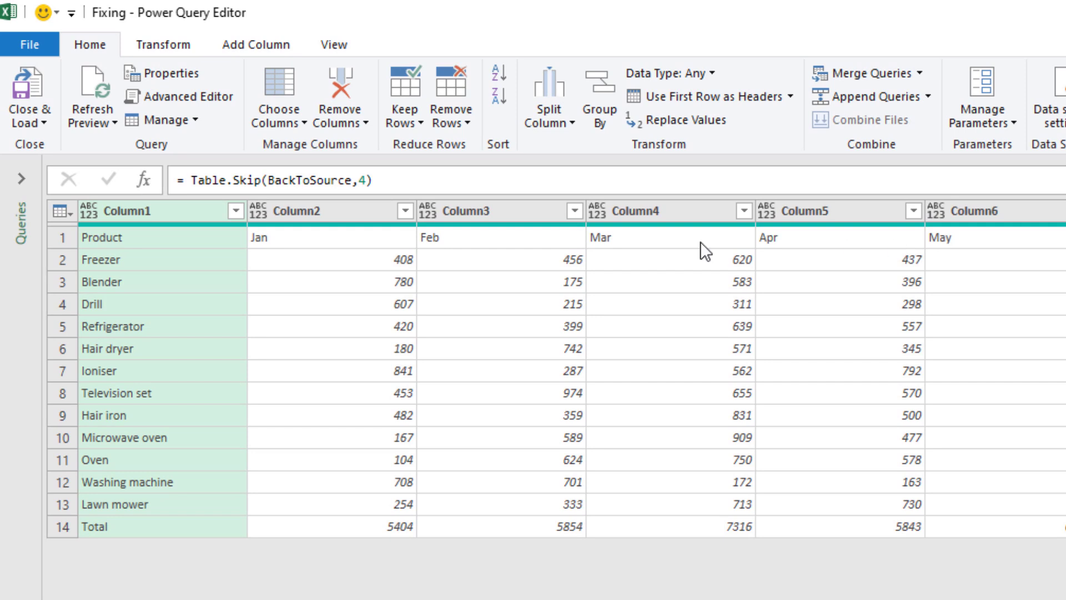
# Replace the fixed row count in the Table.Skip formula with Index-1.
pyautogui.doubleClick(362, 178)
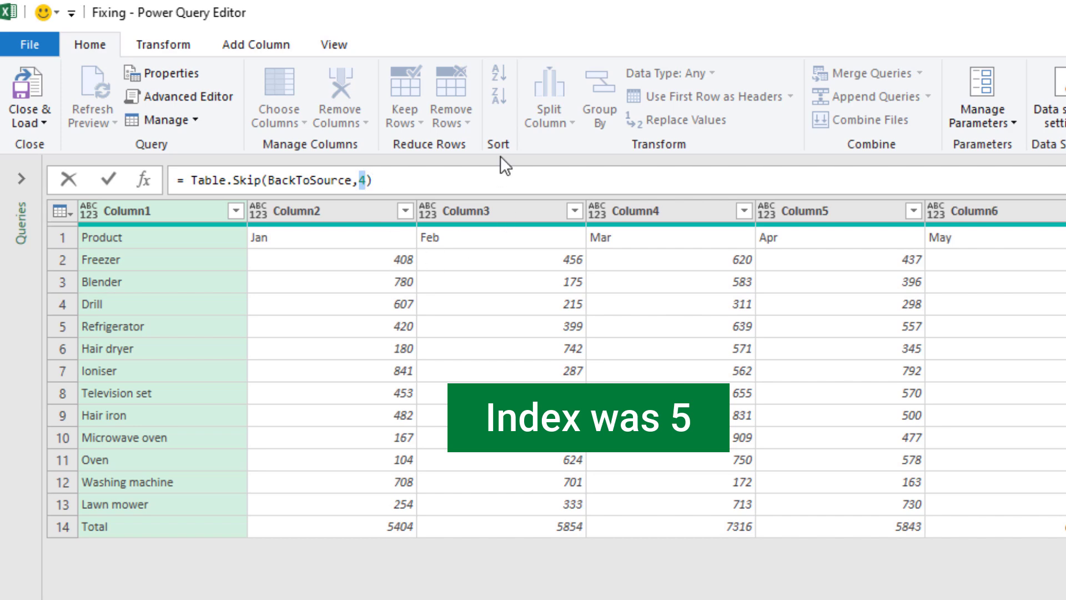
pyautogui.write('Index')
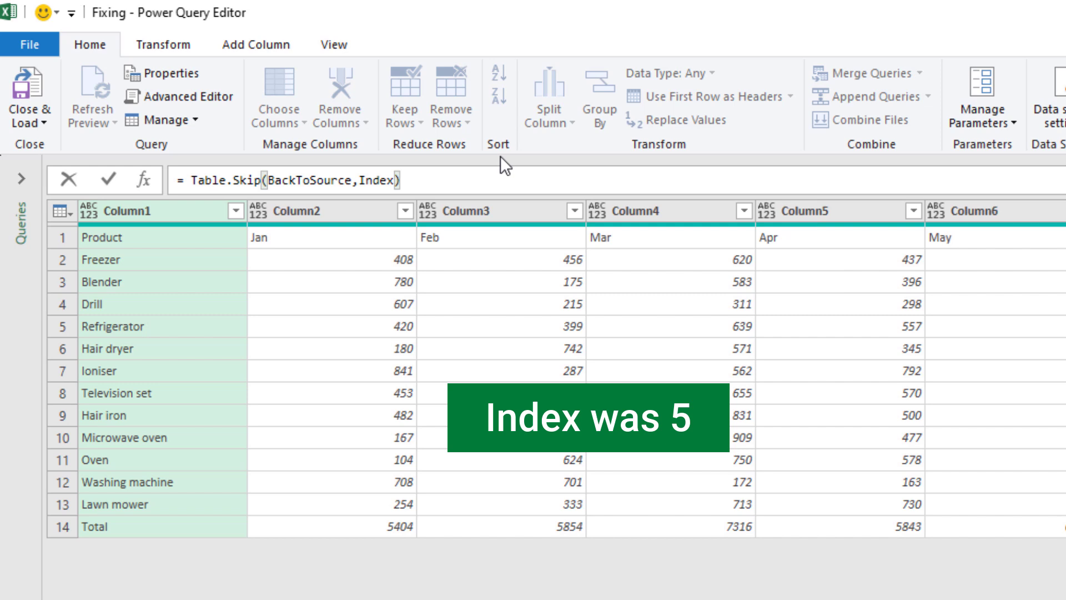
pyautogui.write('-1')
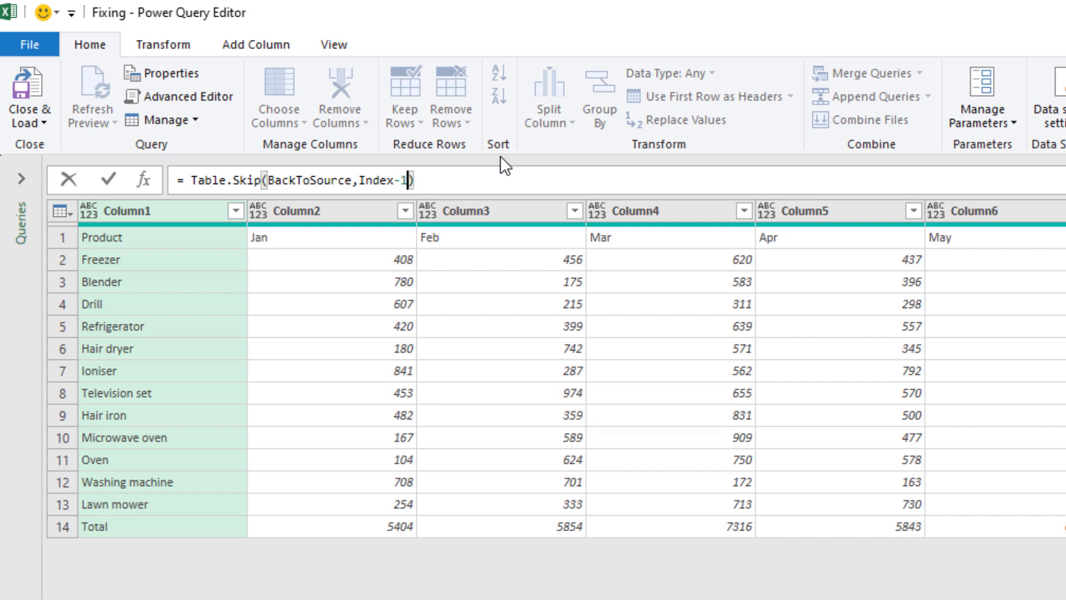
pyautogui.press('Return')
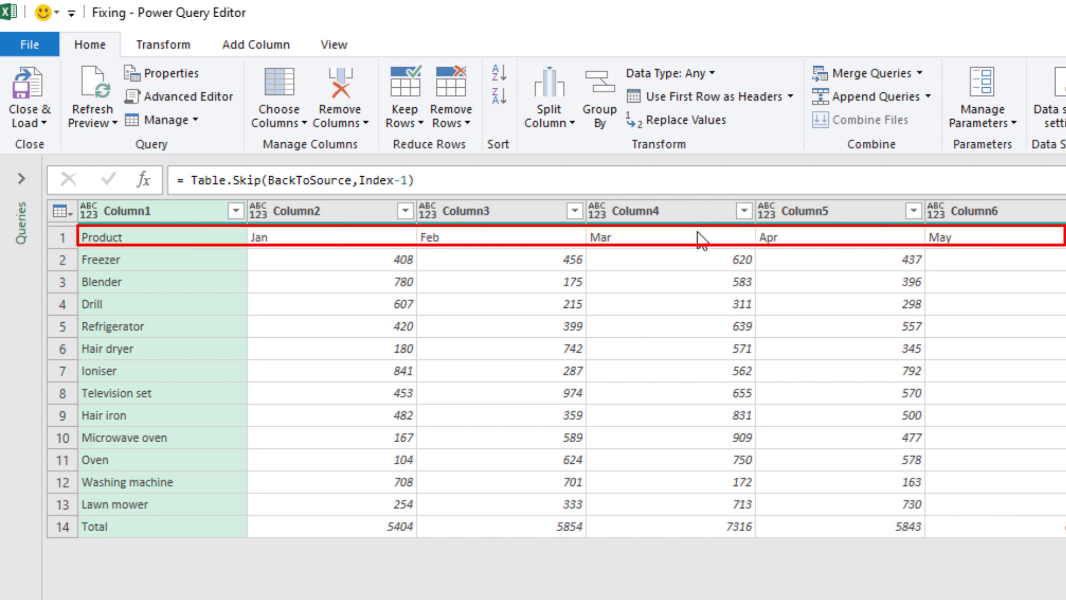
# Use the first row as headers and remove the Total column at the end of the table.
pyautogui.click(729, 98)
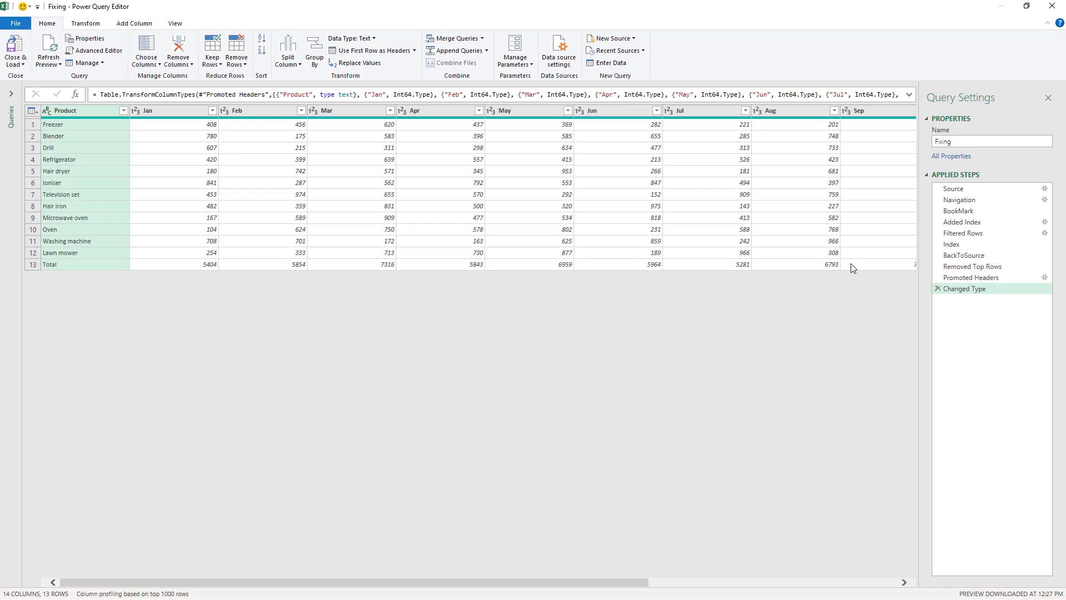
pyautogui.click(905, 583)
pyautogui.click(904, 583)
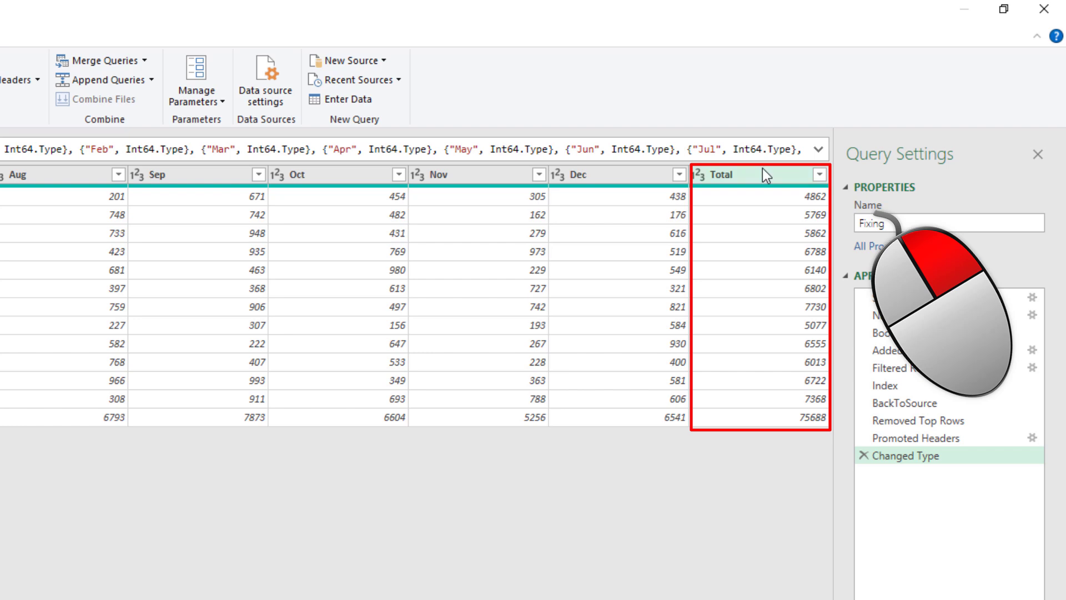
pyautogui.click(760, 174)
pyautogui.rightClick(760, 175)
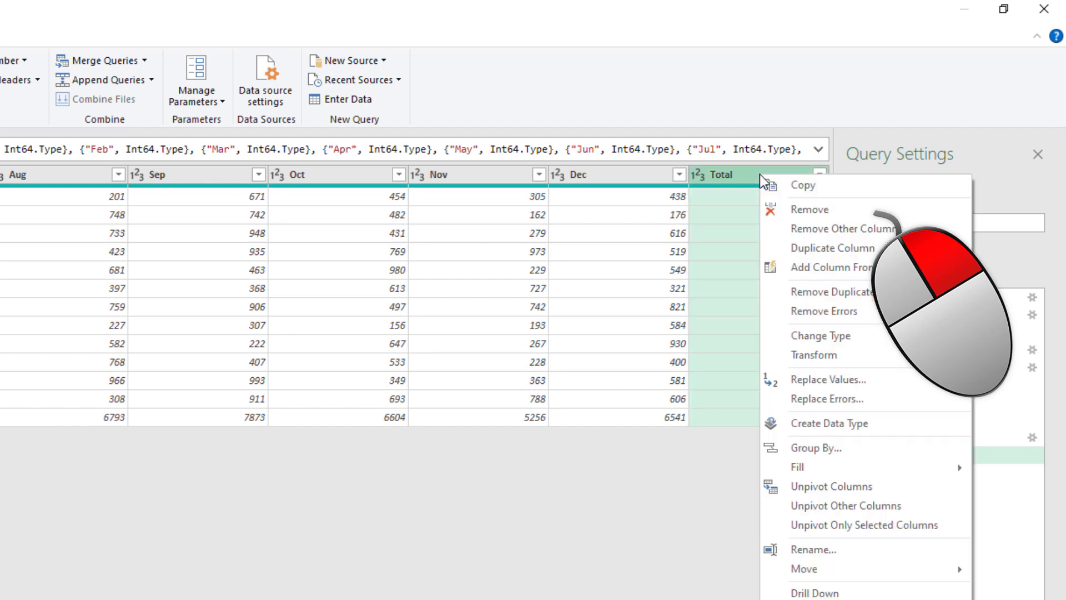
pyautogui.click(827, 210)
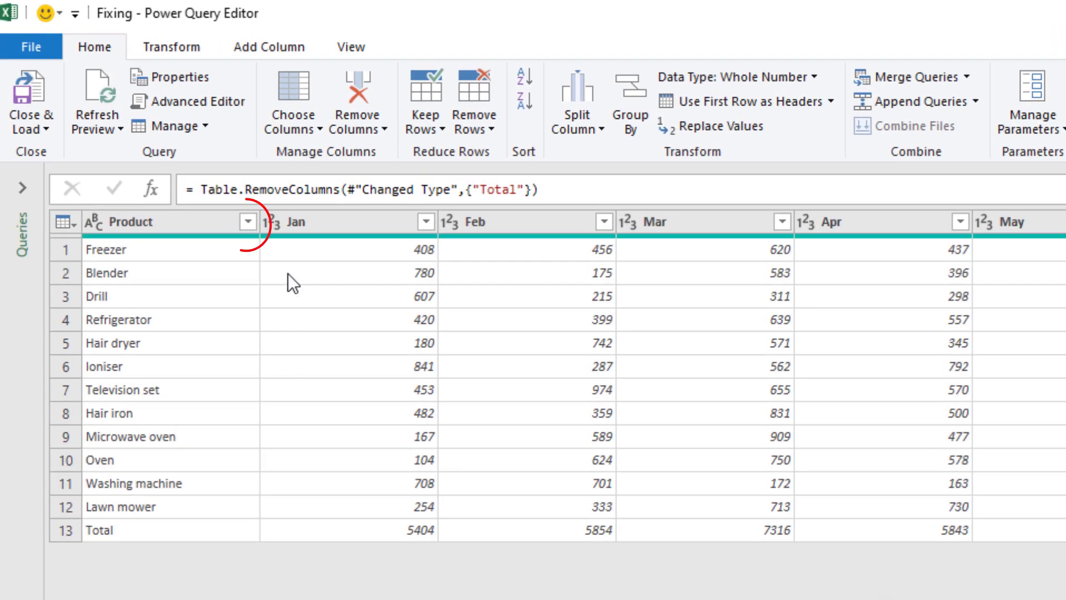
# Filter the Total row out of the Product column and unpivot all columns other than Product.
pyautogui.click(248, 221)
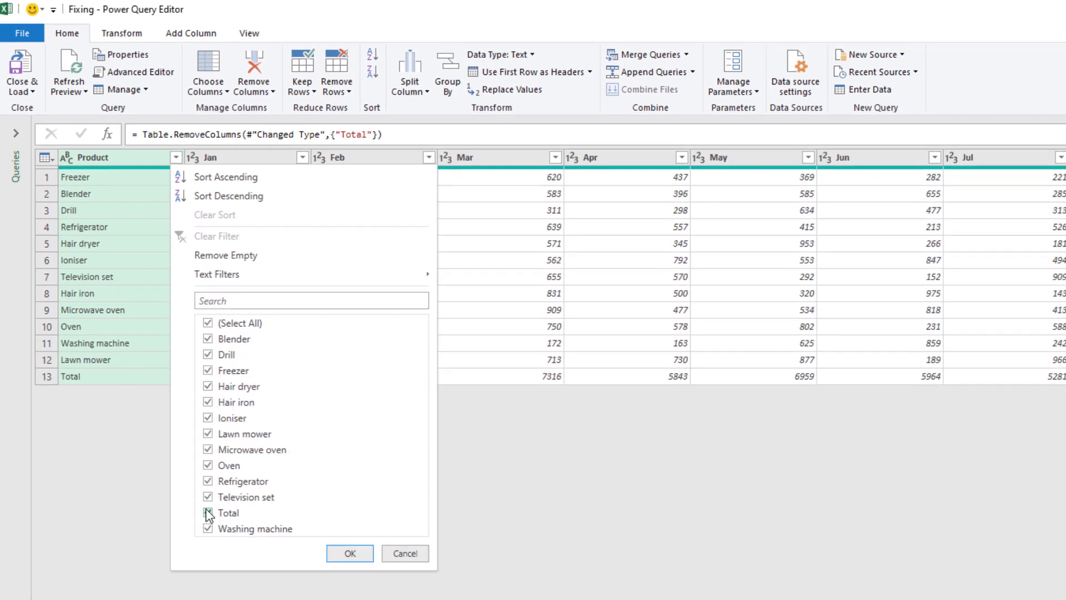
pyautogui.click(208, 512)
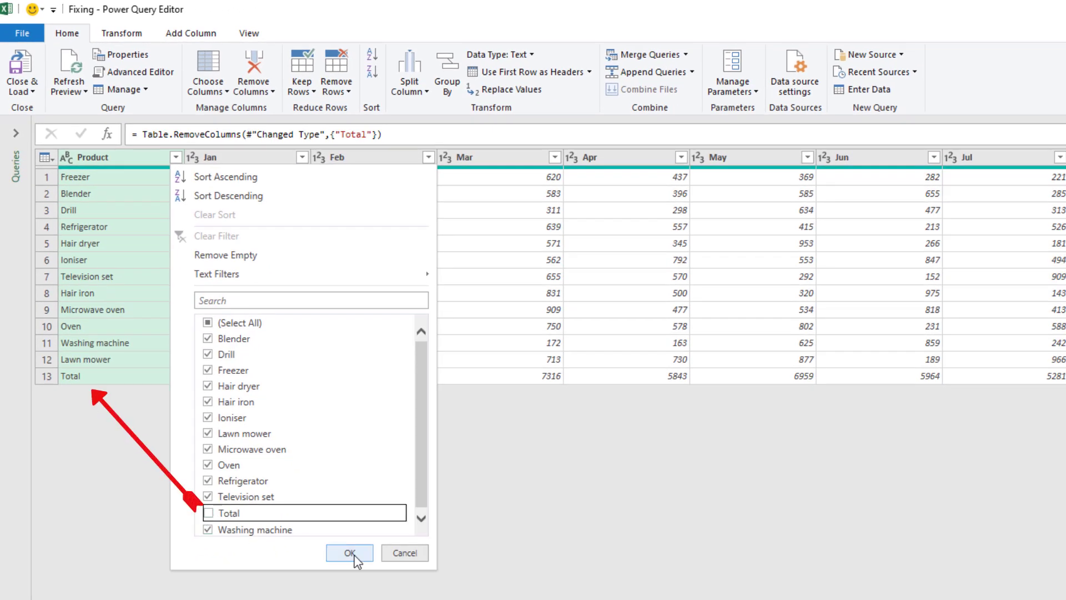
pyautogui.click(350, 553)
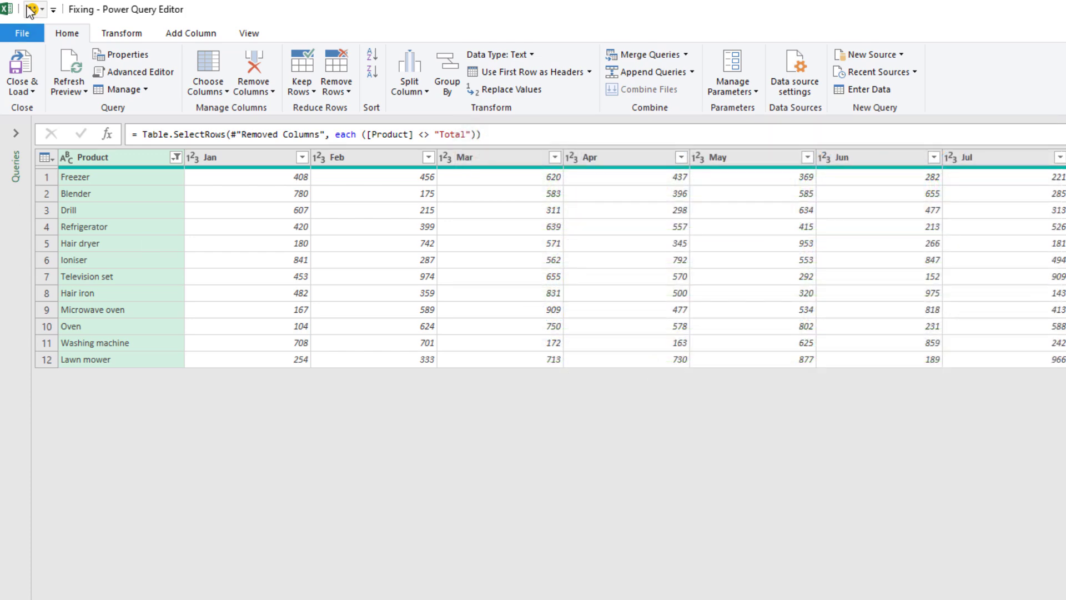
pyautogui.rightClick(131, 156)
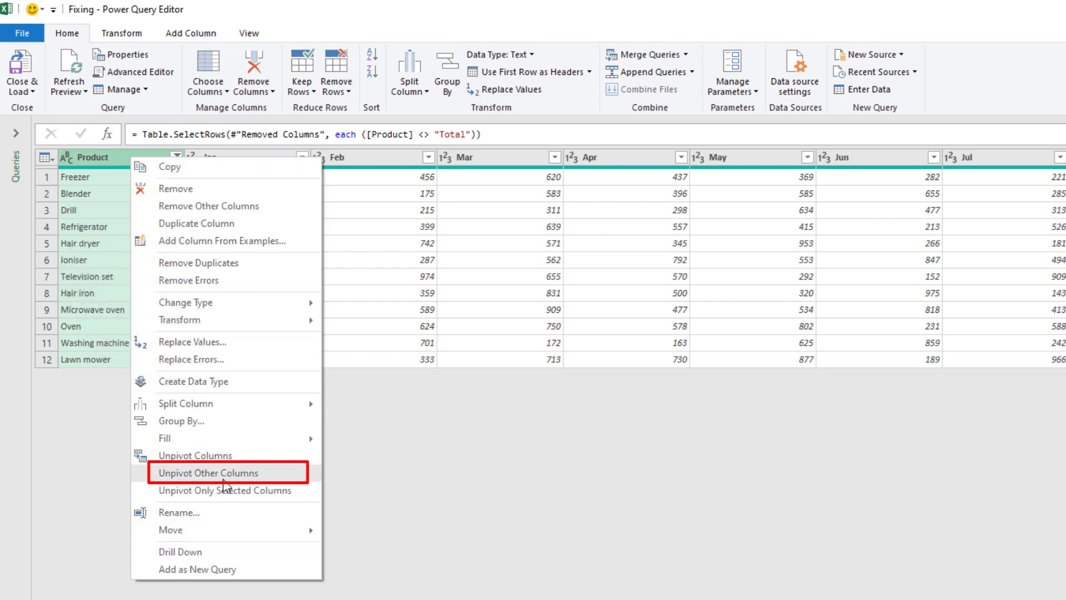
pyautogui.click(224, 480)
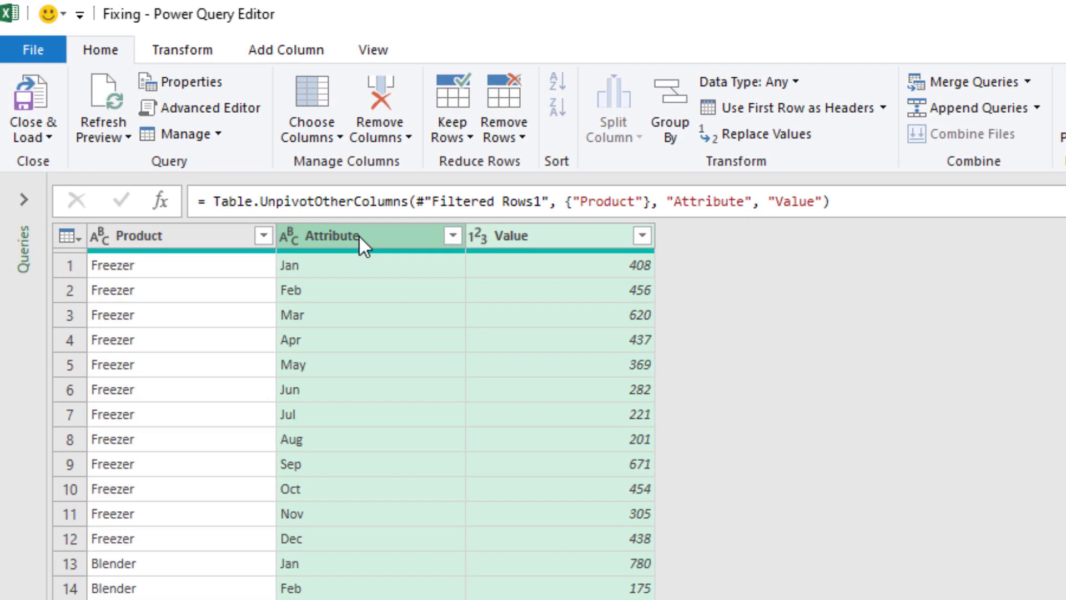
# Rename the Attribute column as Month and the Value column as Quantity.
pyautogui.click(362, 236)
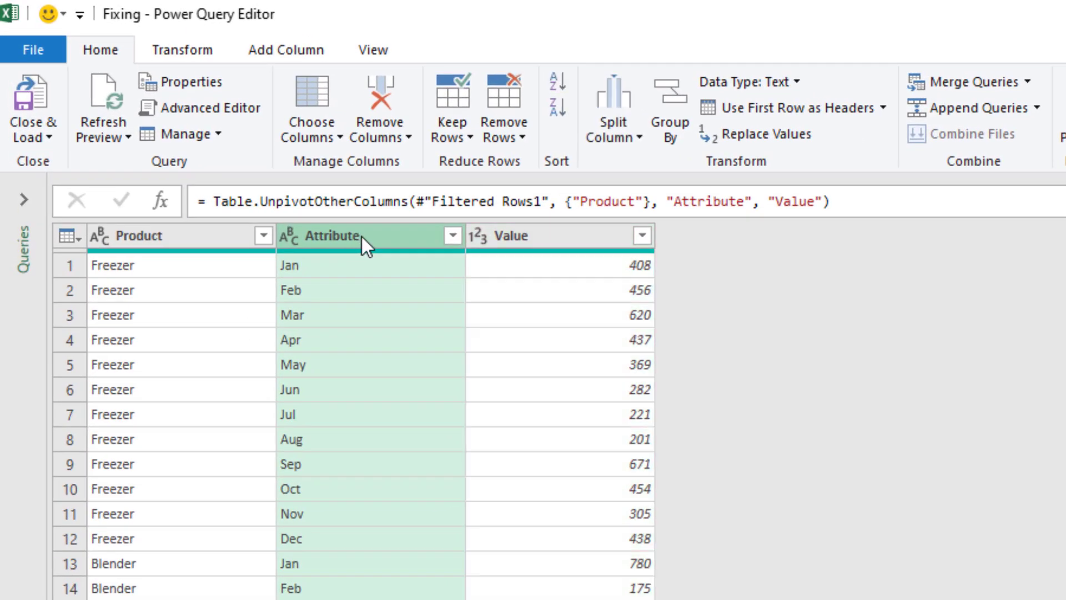
pyautogui.press('F2')
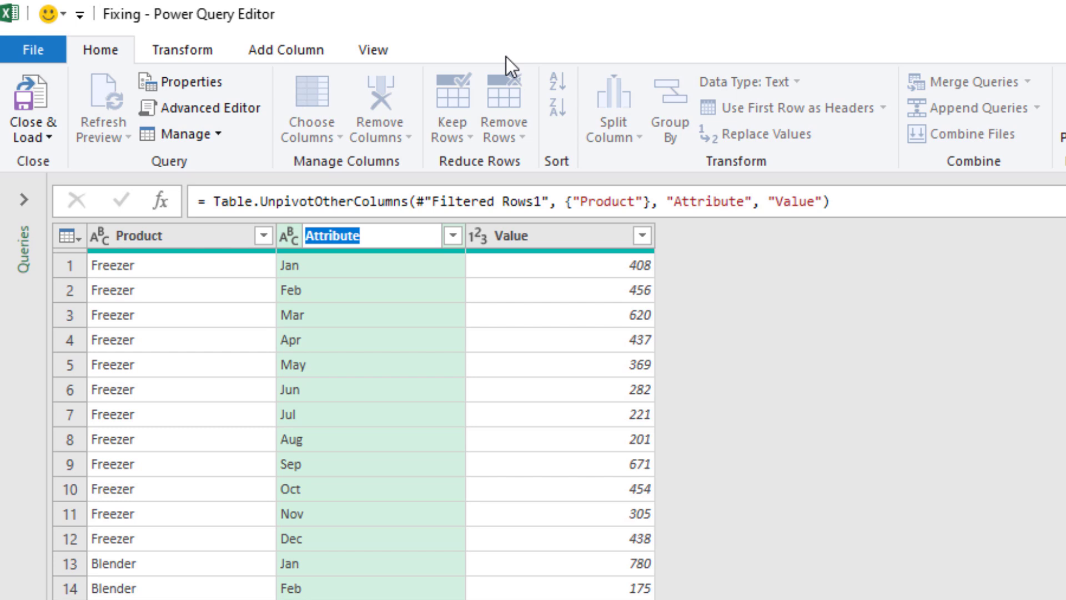
pyautogui.write('Month')
pyautogui.press('Return')
pyautogui.click(558, 233)
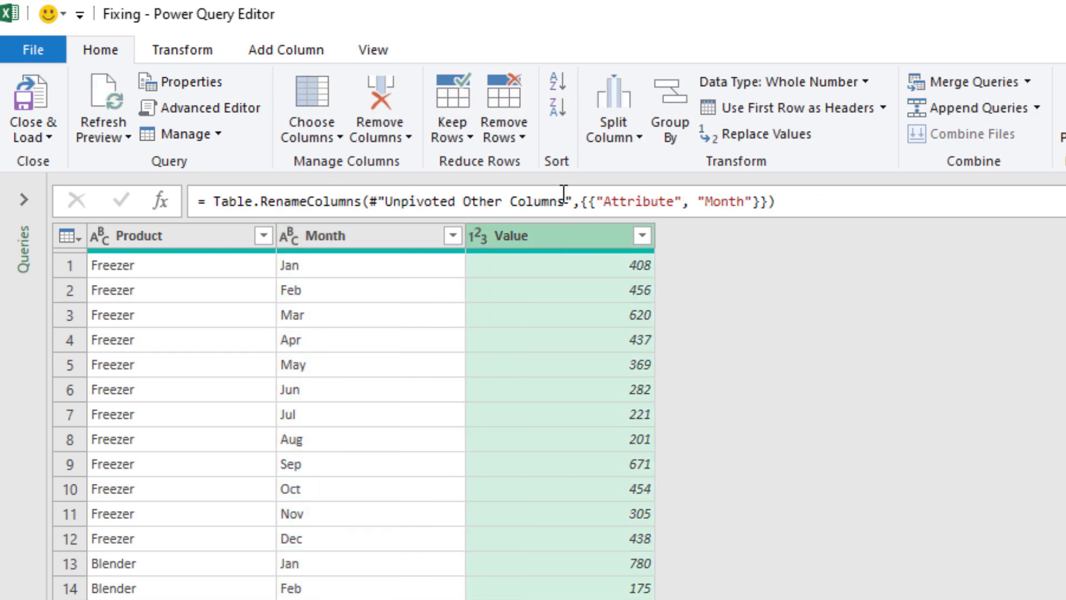
pyautogui.press('F2')
pyautogui.write('Quantity')
pyautogui.press('Return')
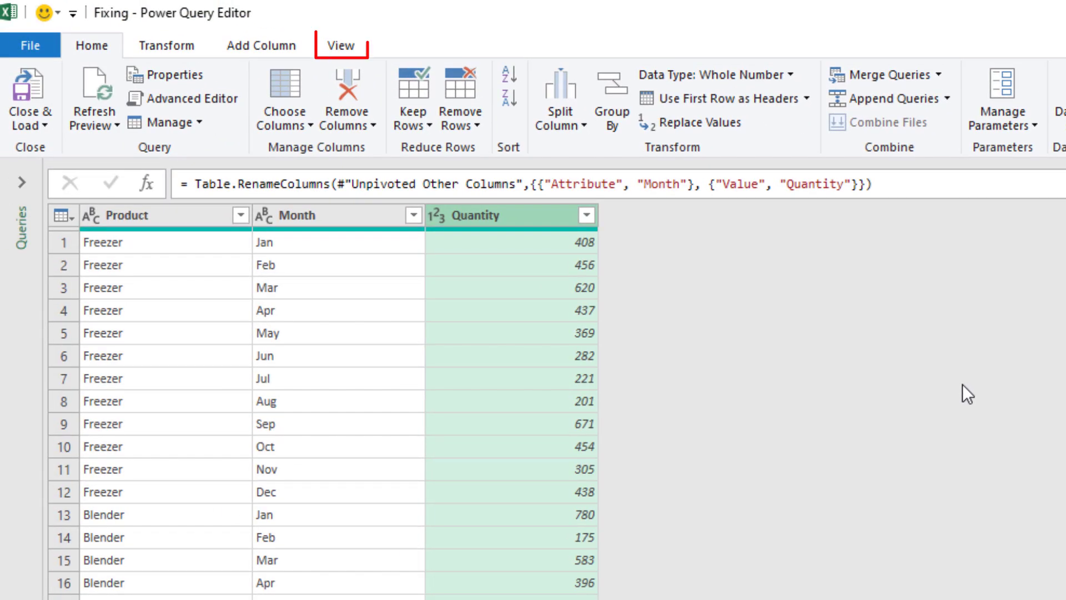
# Open the query's code in the Advanced Editor and add the function header (MyData as table)=> on a new line above let.
pyautogui.click(339, 46)
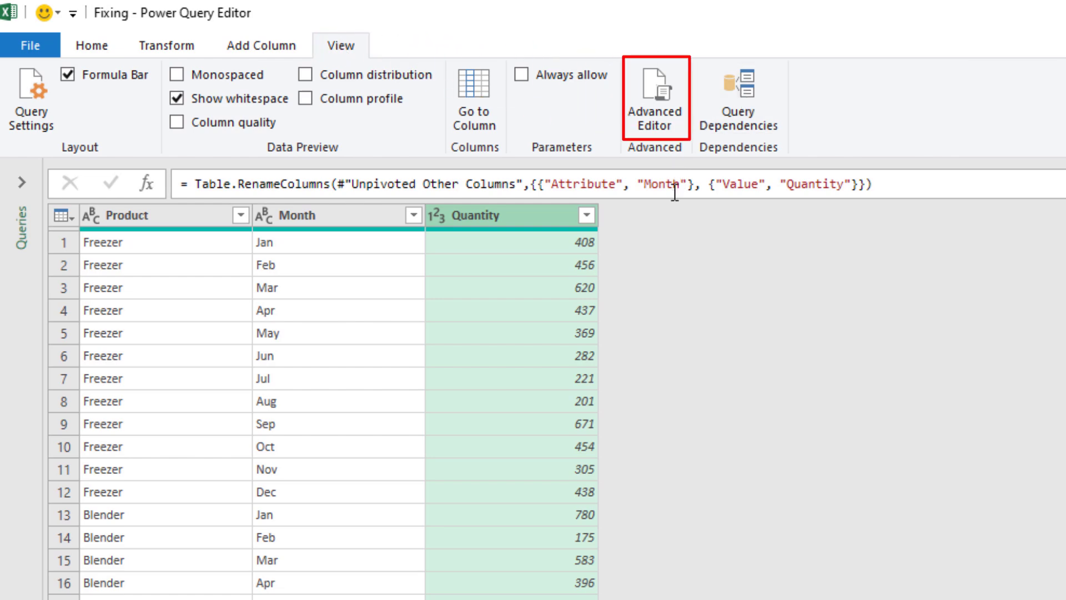
pyautogui.click(658, 109)
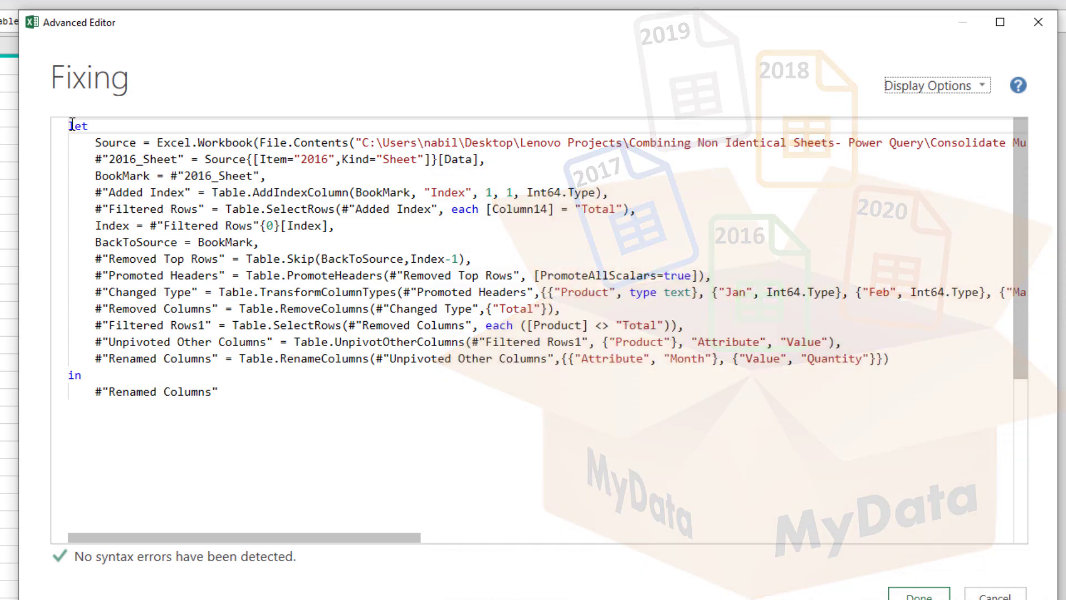
pyautogui.click(67, 126)
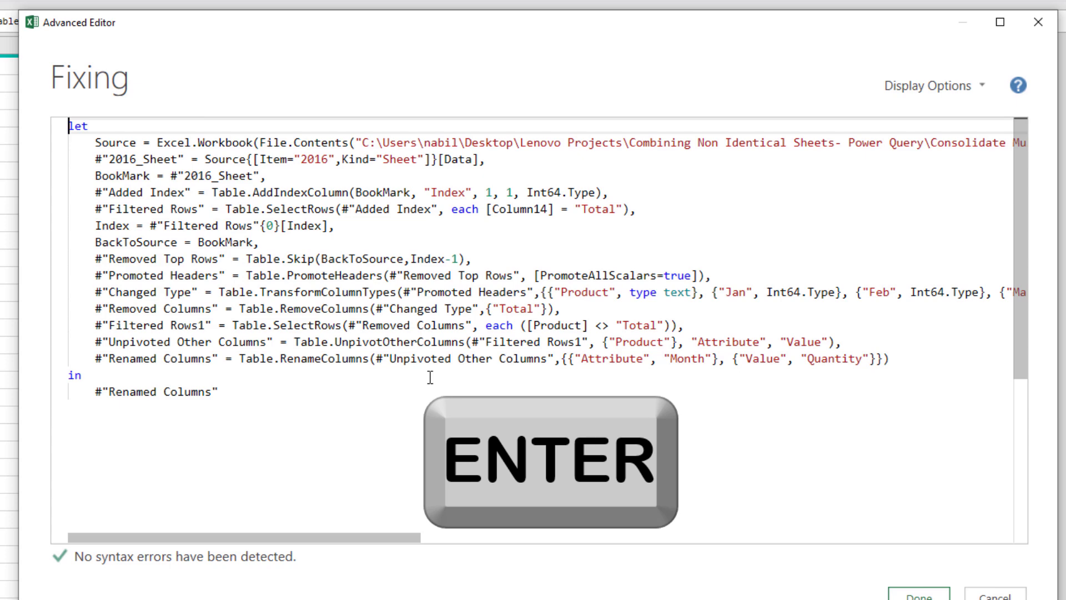
pyautogui.press('Return')
pyautogui.press('Return')
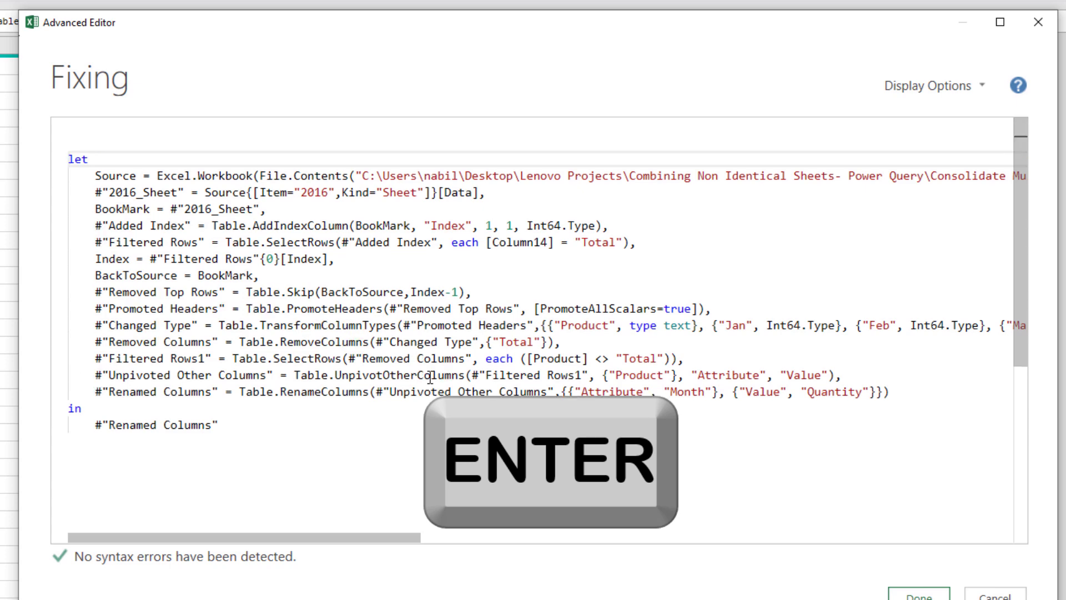
pyautogui.press('Up')
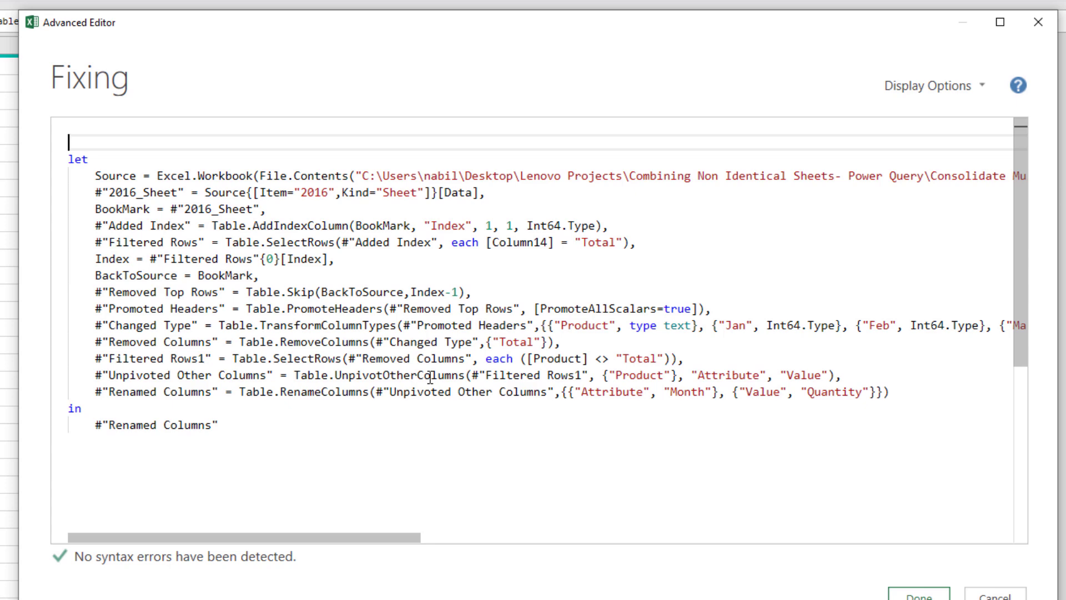
pyautogui.write('()')
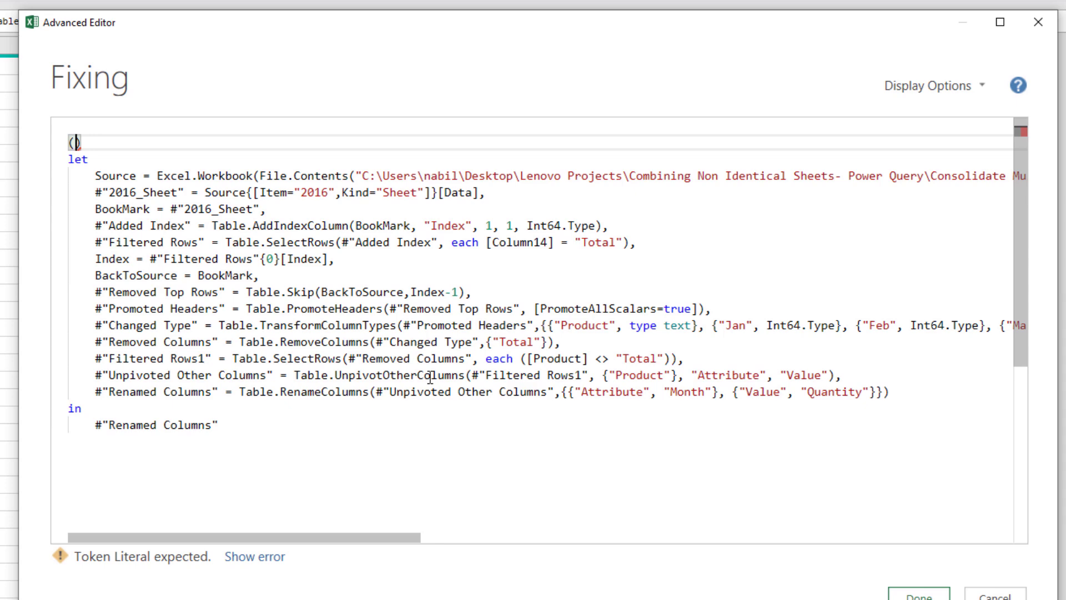
pyautogui.write('MyData')
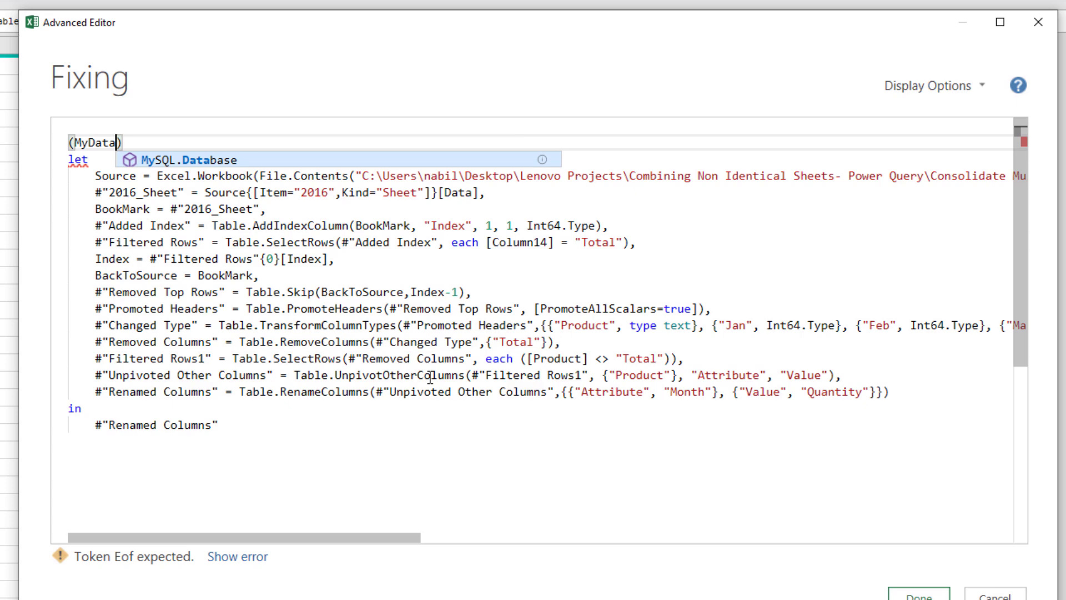
pyautogui.write('as table')
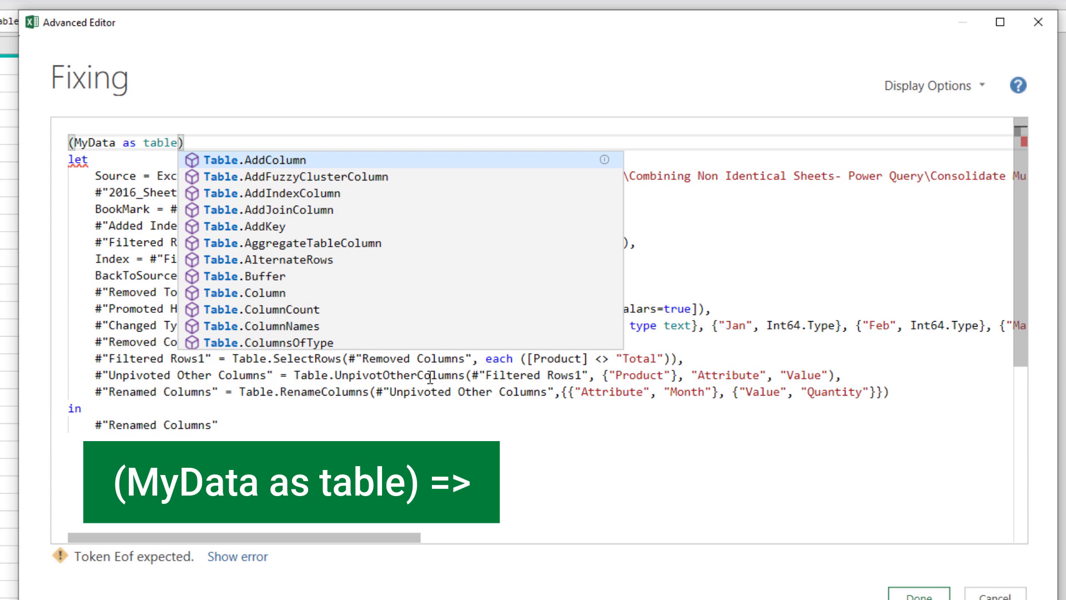
pyautogui.click(194, 138)
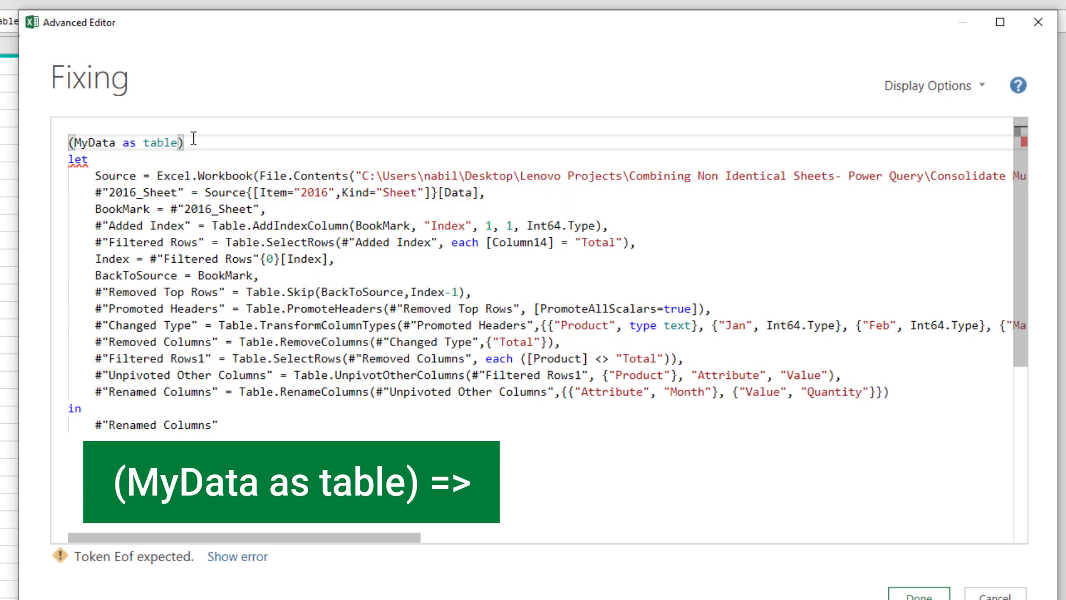
pyautogui.write('=')
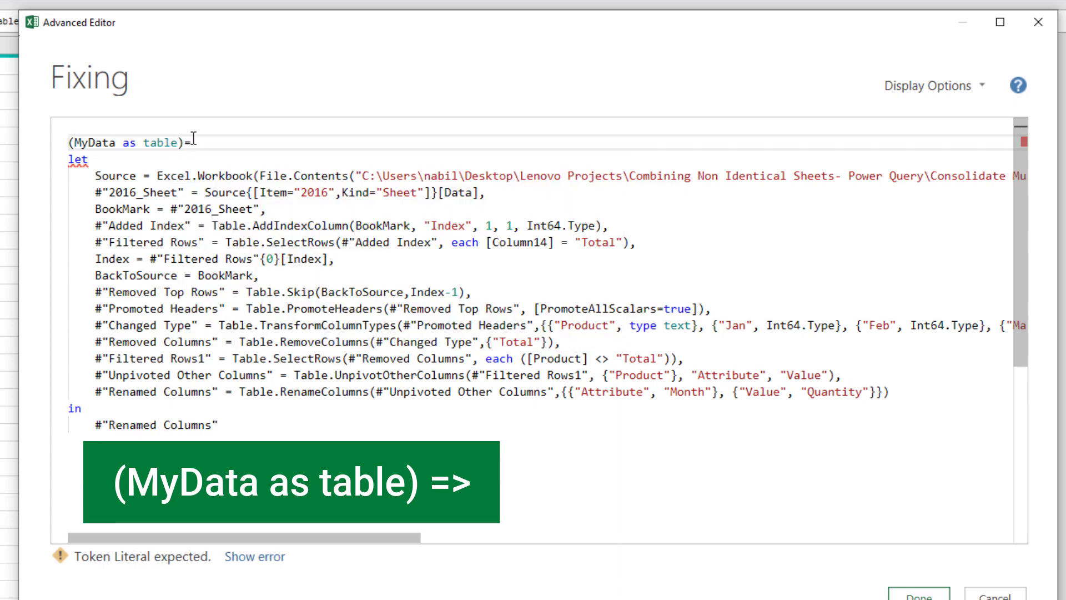
pyautogui.write('>')
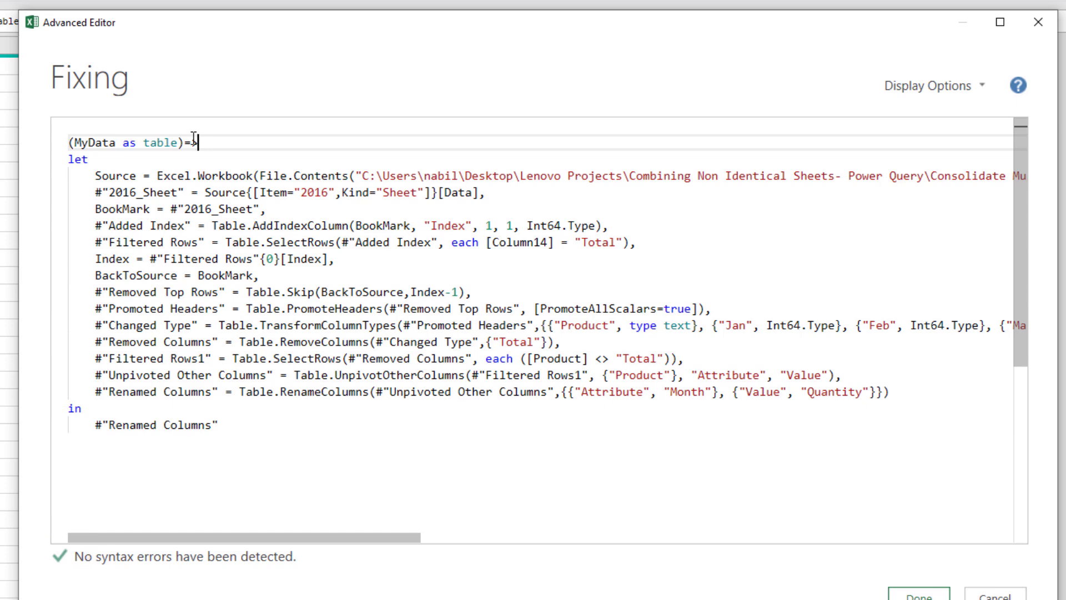
# Delete the Source and 2016_Sheet lines from the Fixing code, set BookMark to MyData and apply the changes.
pyautogui.moveTo(90, 176); pyautogui.dragTo(501, 194)
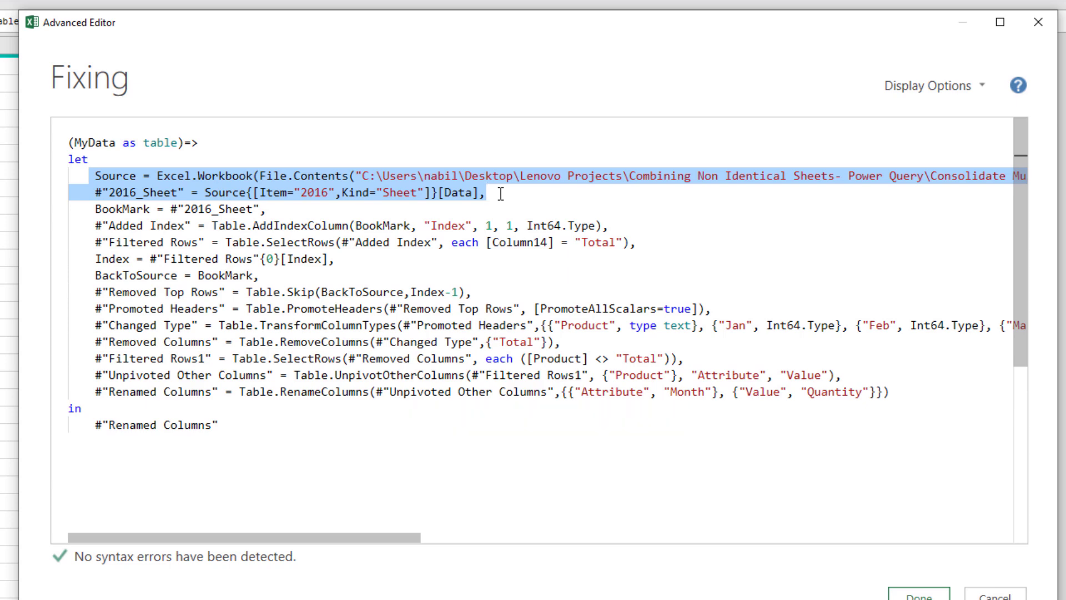
pyautogui.press('Delete')
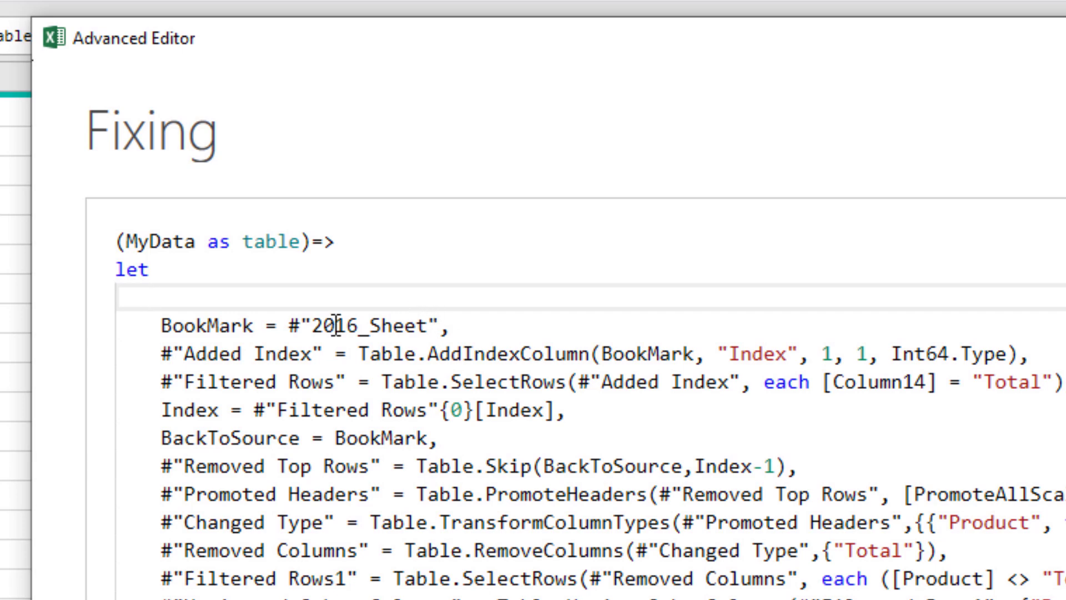
pyautogui.click(290, 321)
pyautogui.moveTo(290, 325); pyautogui.dragTo(439, 314)
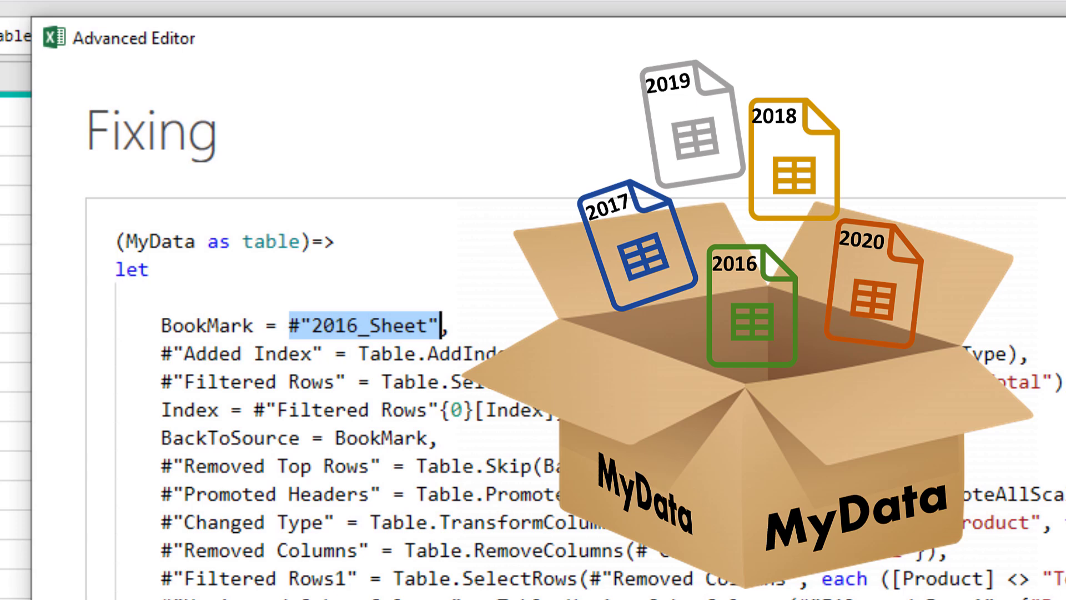
pyautogui.write('Myd,')
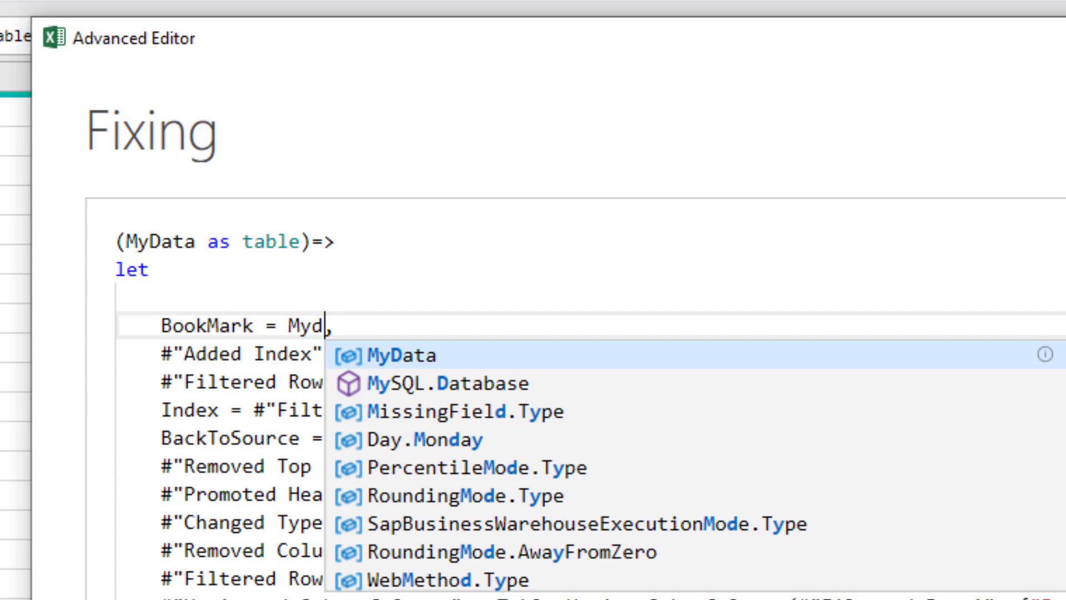
pyautogui.press('Tab')
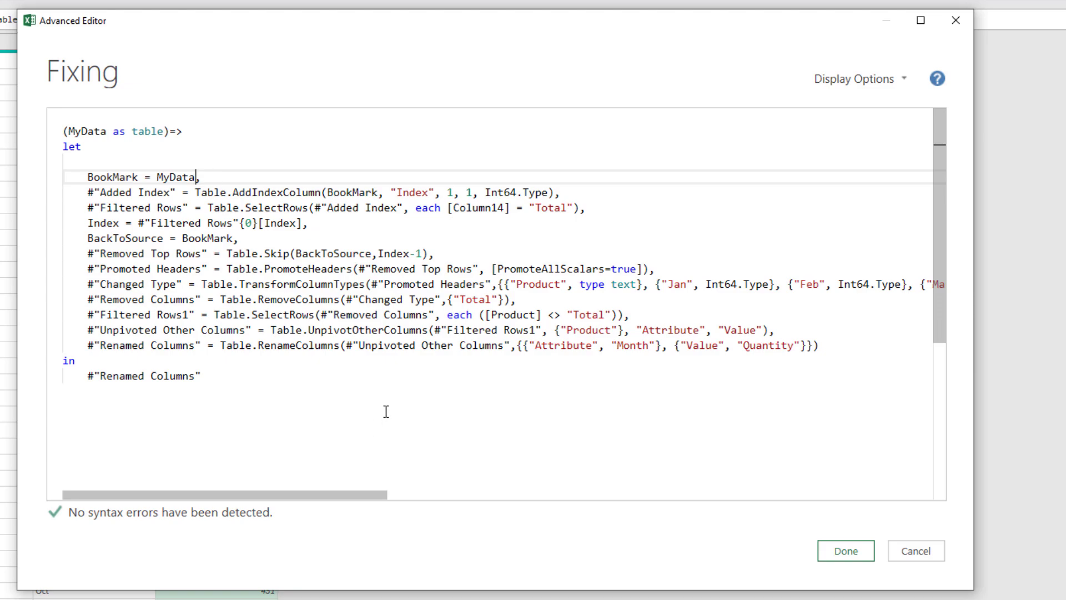
pyautogui.click(858, 556)
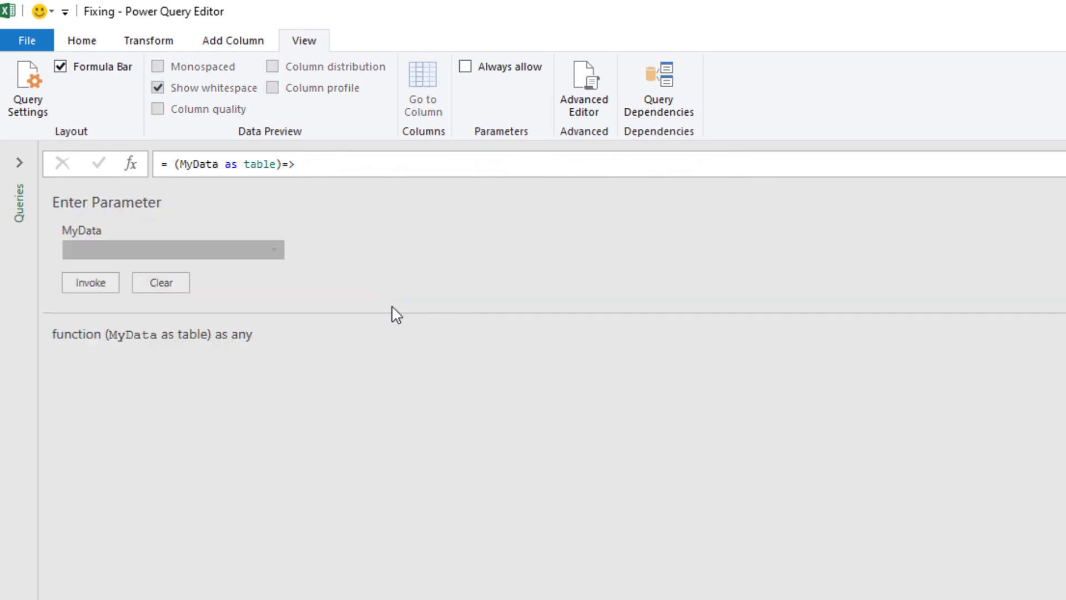
# Create a new query from the Excel file Consolidate Multiple Sheets -Start.xlsx, loading the whole workbook instead of a single sheet.
pyautogui.click(17, 166)
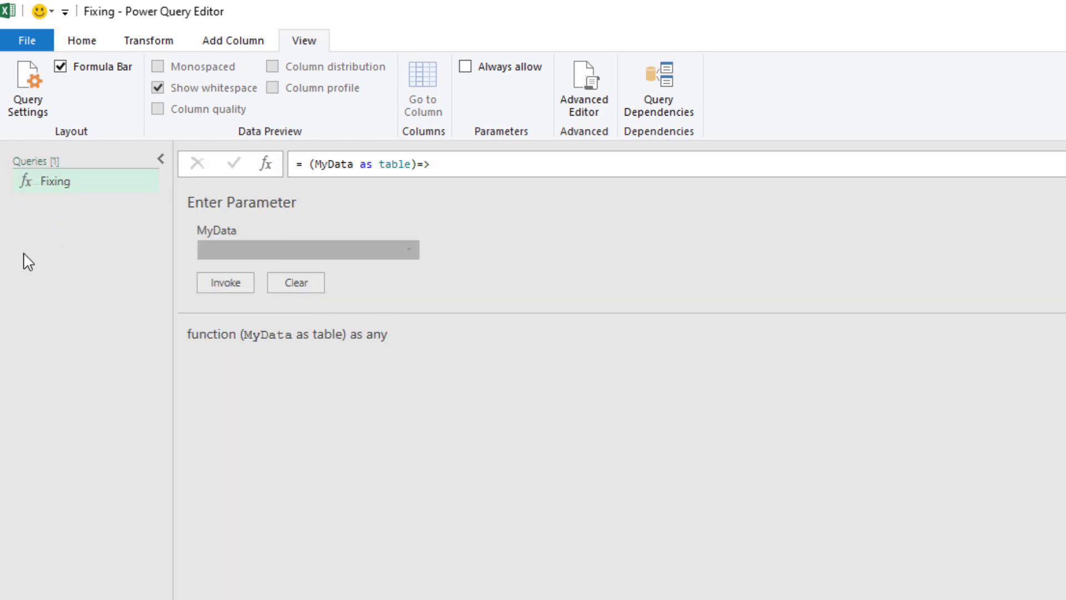
pyautogui.rightClick(47, 237)
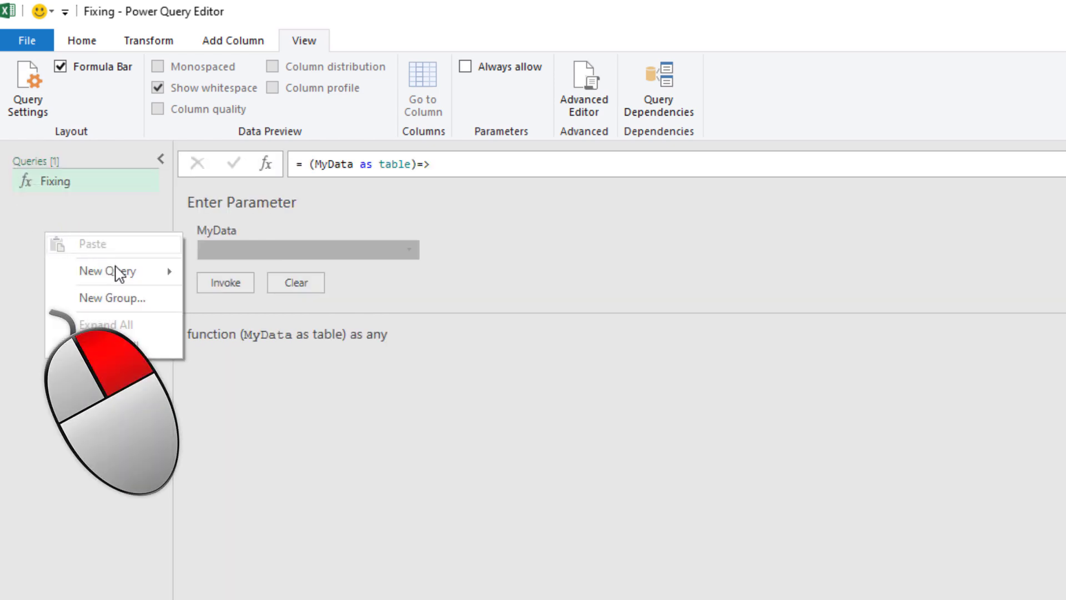
pyautogui.moveTo(118, 275)
pyautogui.moveTo(300, 273)
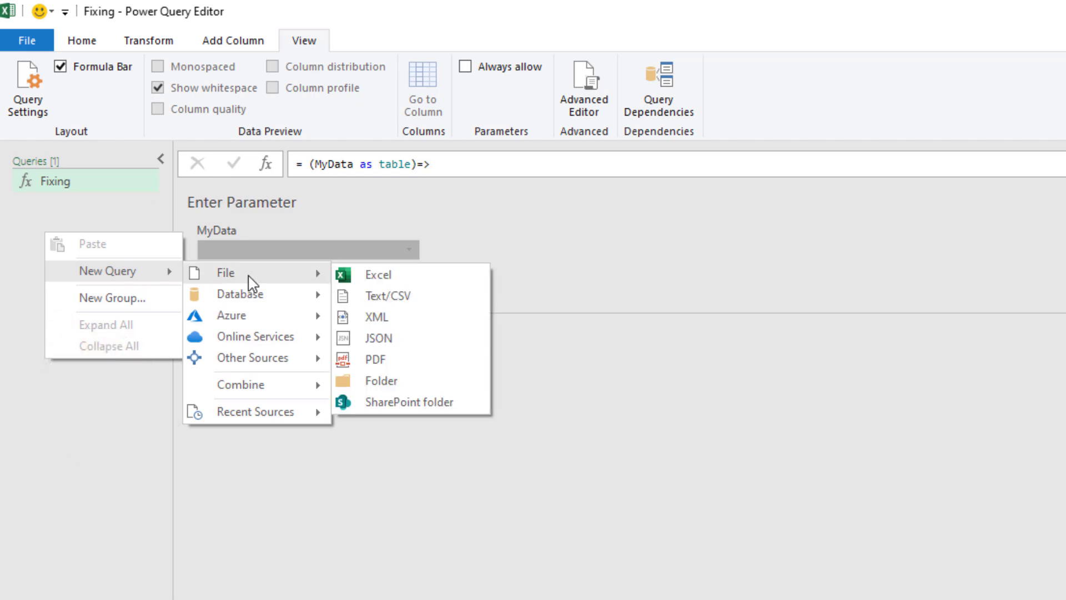
pyautogui.click(405, 280)
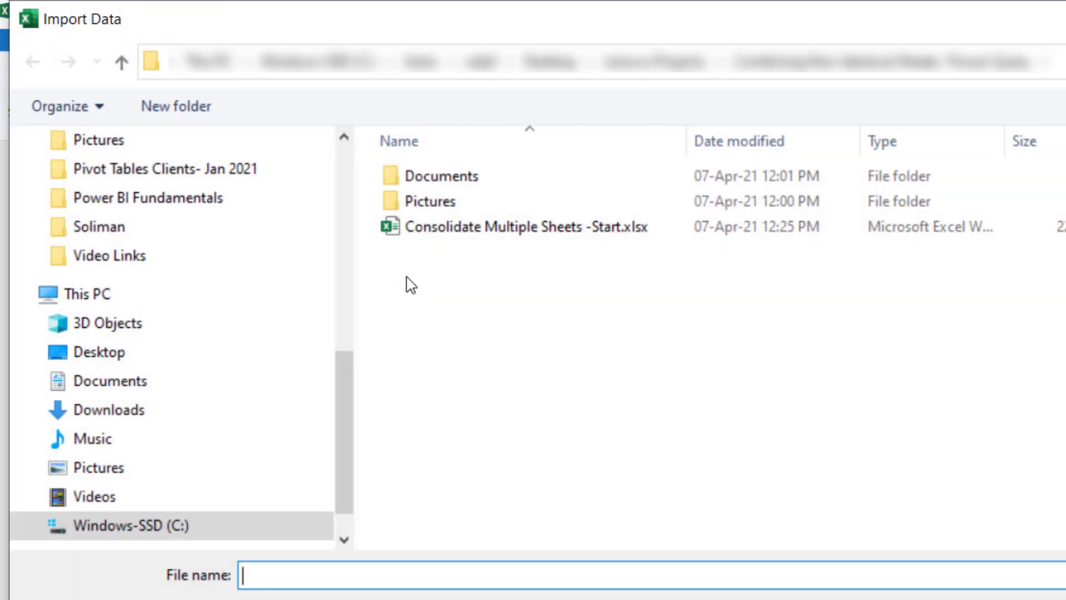
pyautogui.click(515, 237)
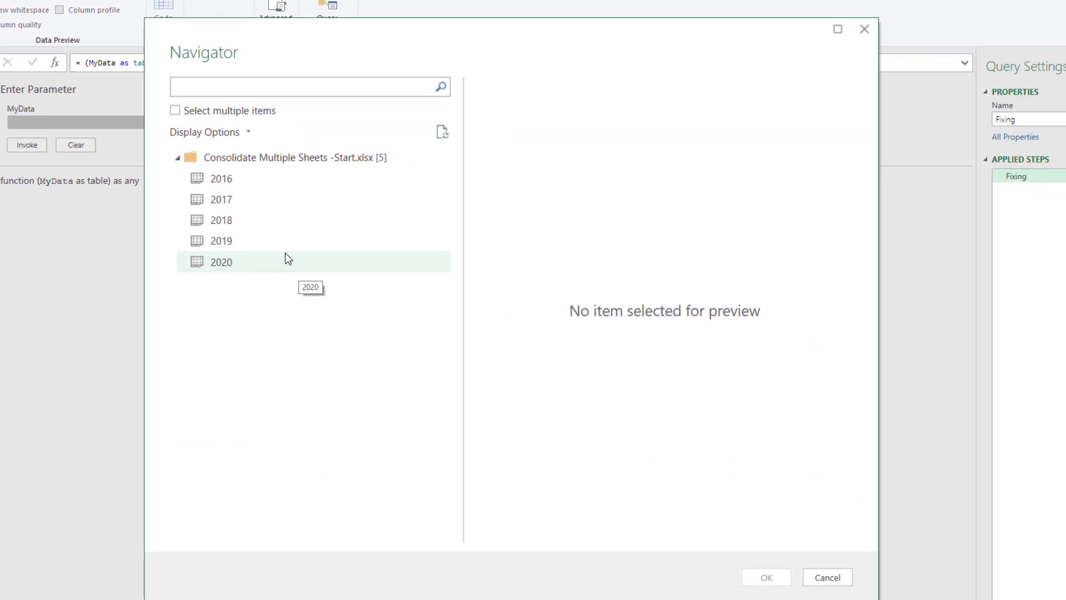
pyautogui.click(268, 157)
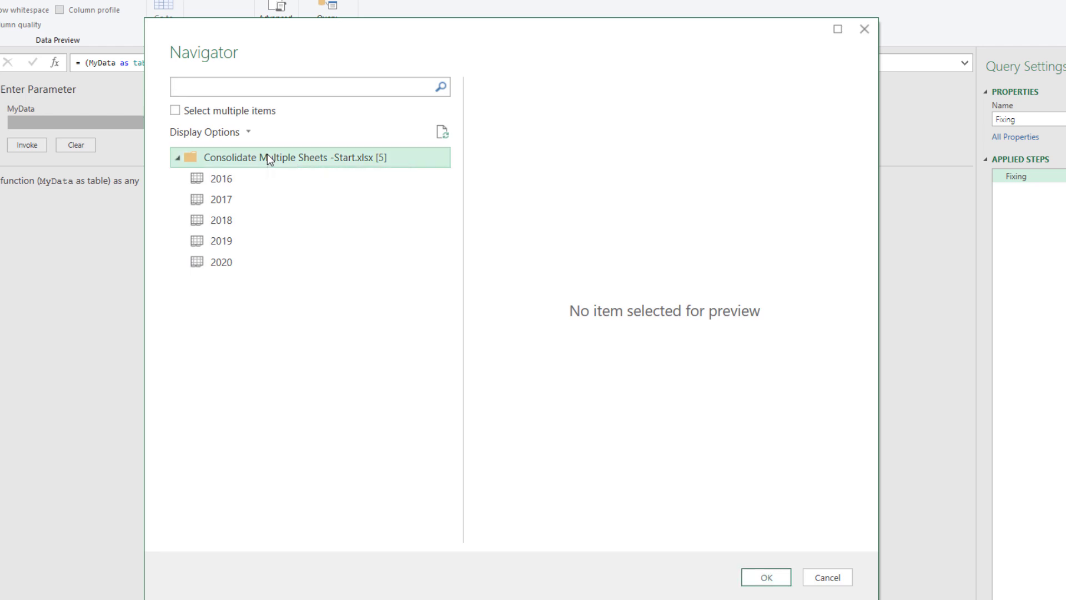
pyautogui.click(774, 578)
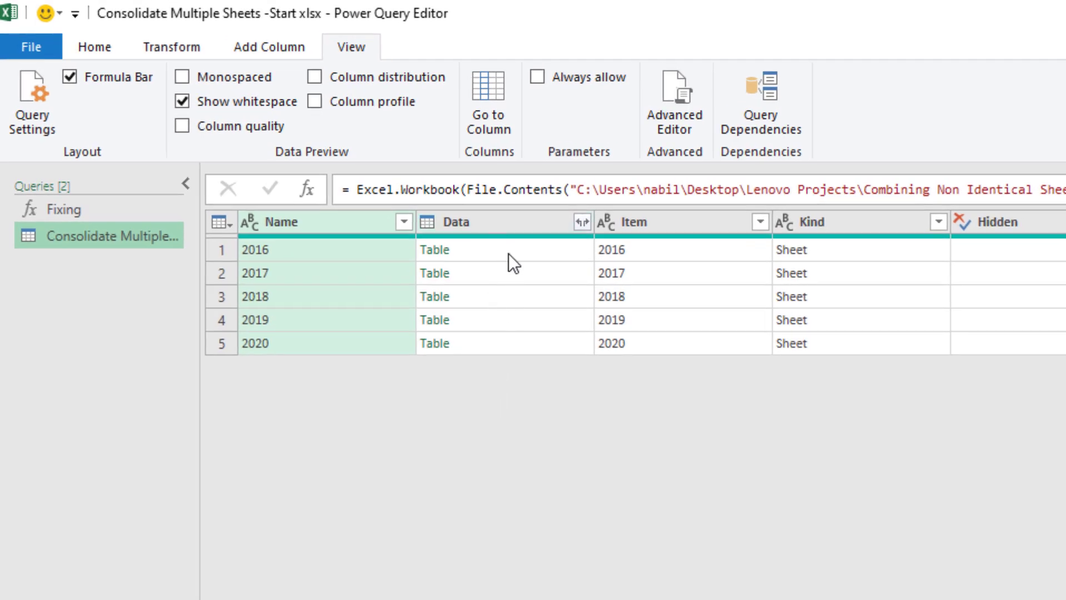
# Invoke the custom function Fixing for each sheet in a new column named Fixing, passing the Data column as MyData.
pyautogui.click(254, 128)
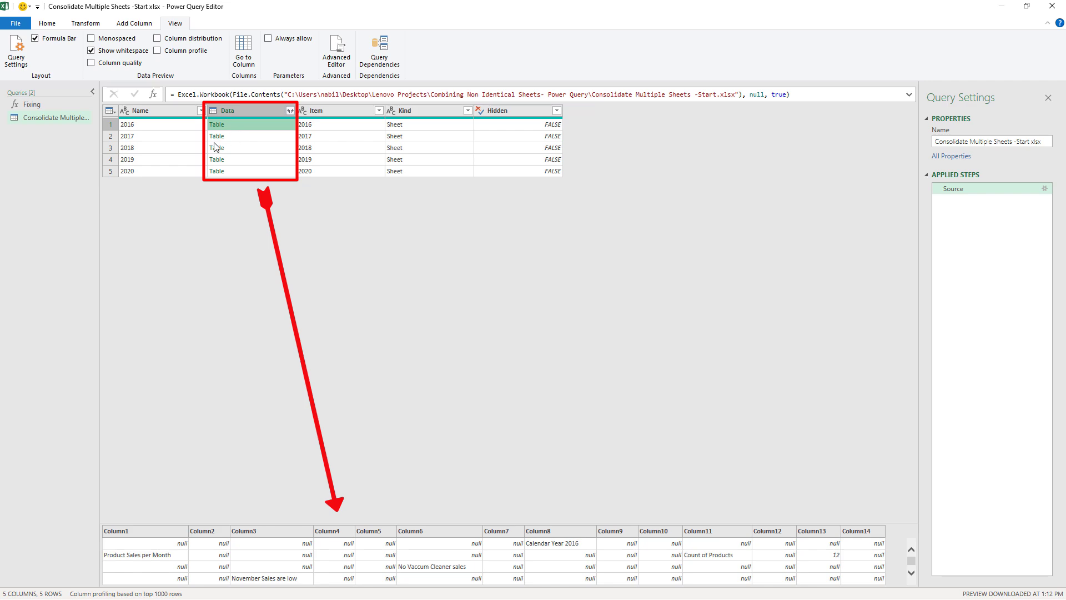
pyautogui.click(253, 139)
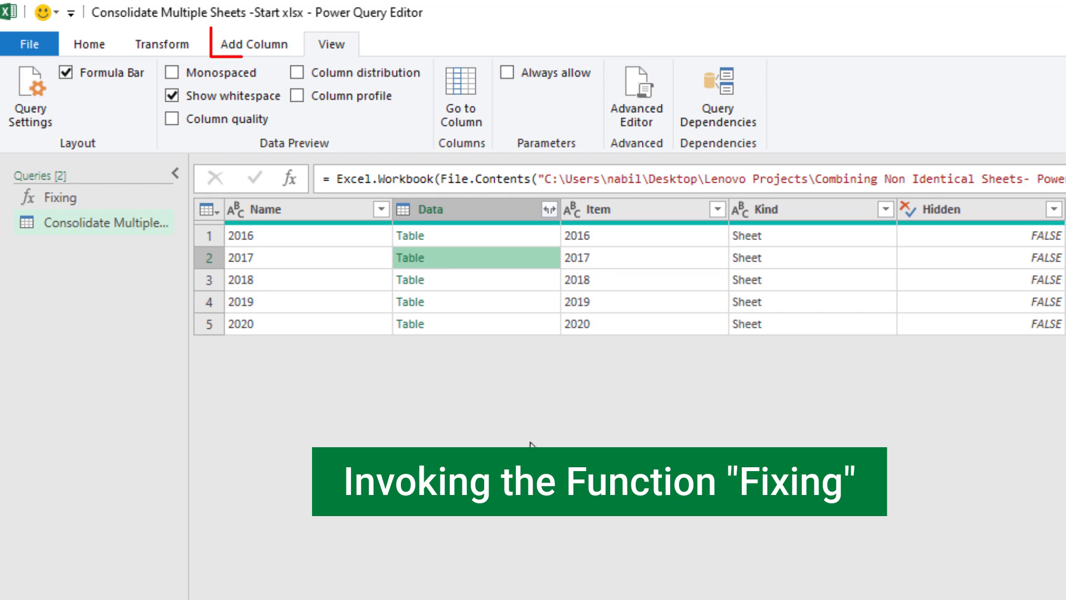
pyautogui.click(250, 44)
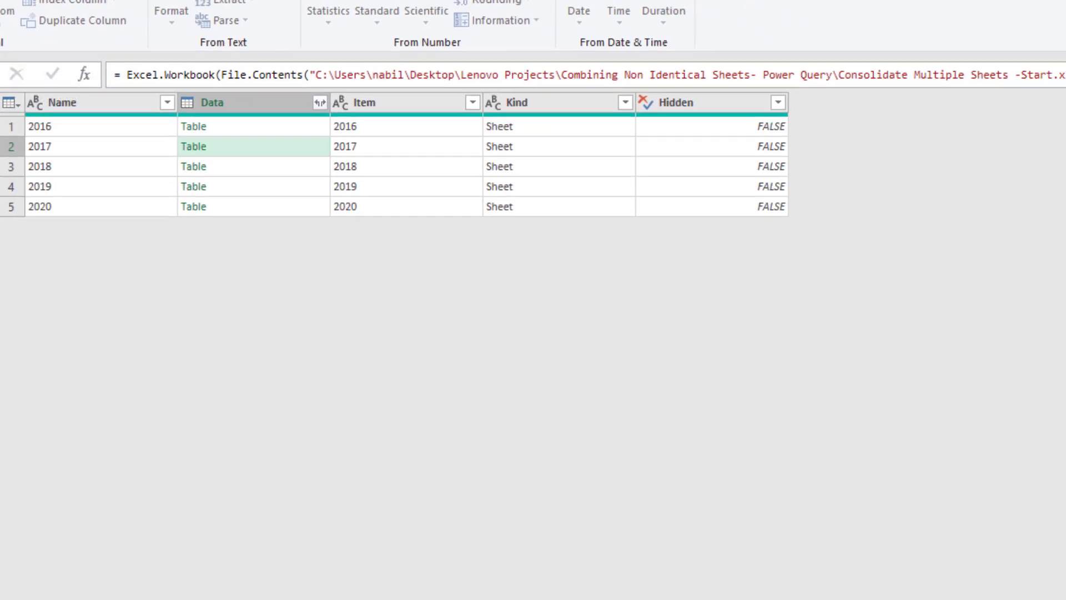
pyautogui.click(169, 88)
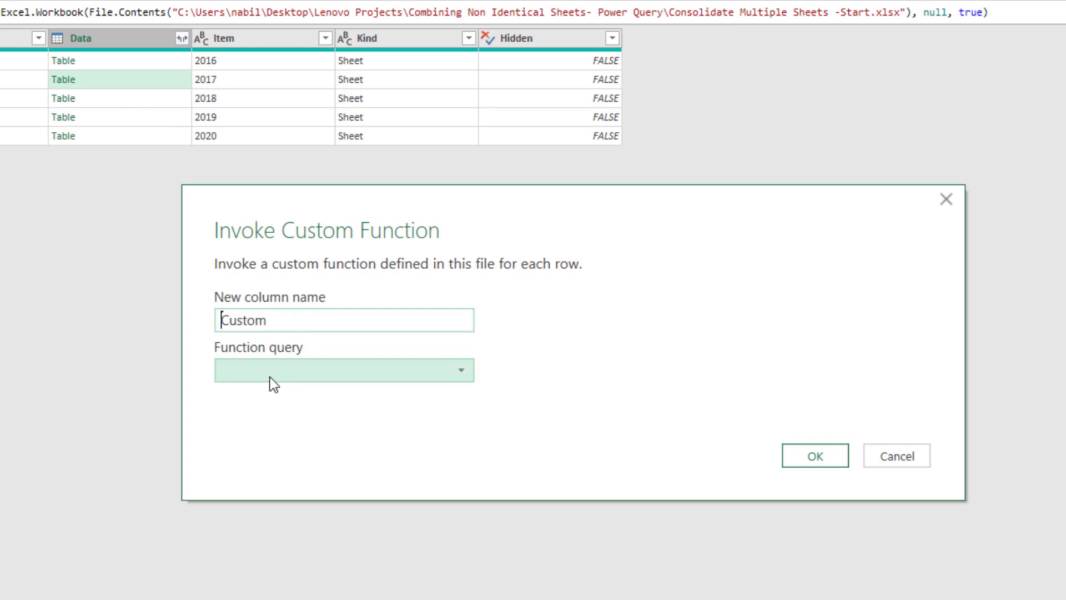
pyautogui.click(463, 371)
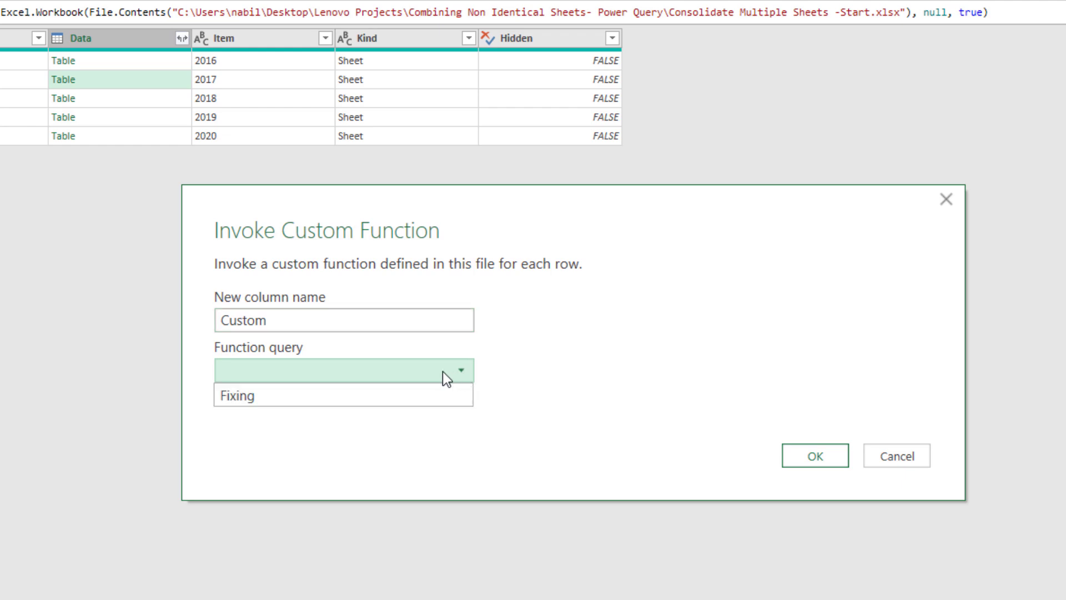
pyautogui.click(258, 396)
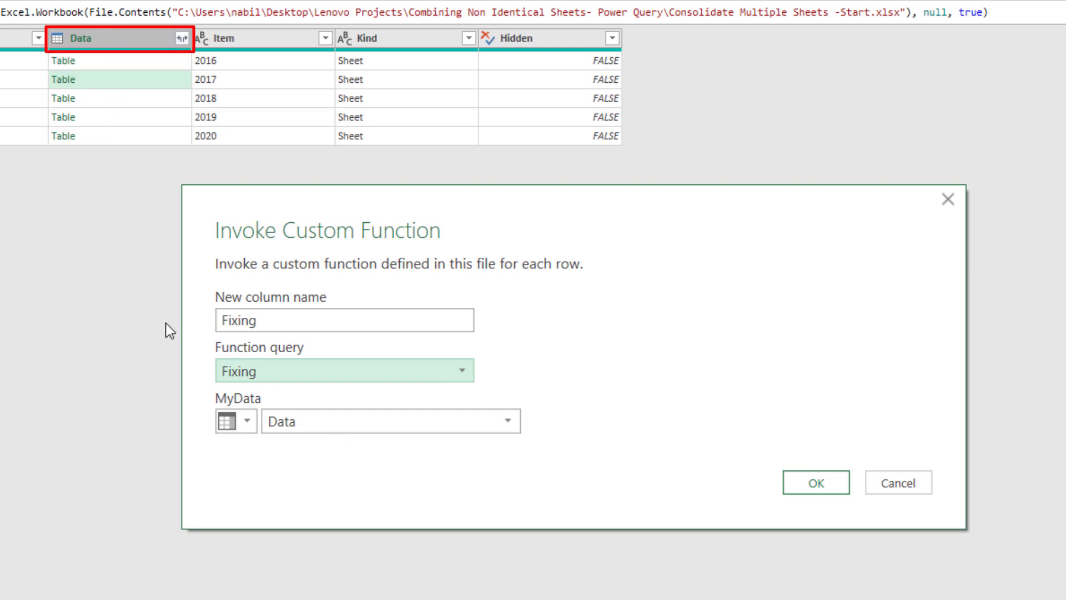
pyautogui.click(247, 420)
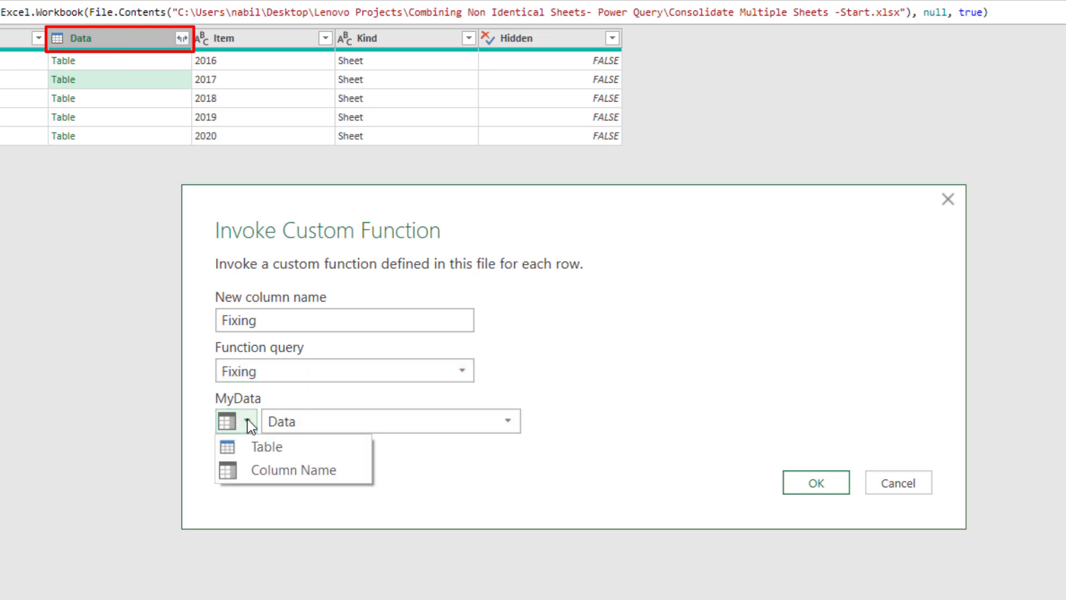
pyautogui.click(324, 476)
pyautogui.click(411, 426)
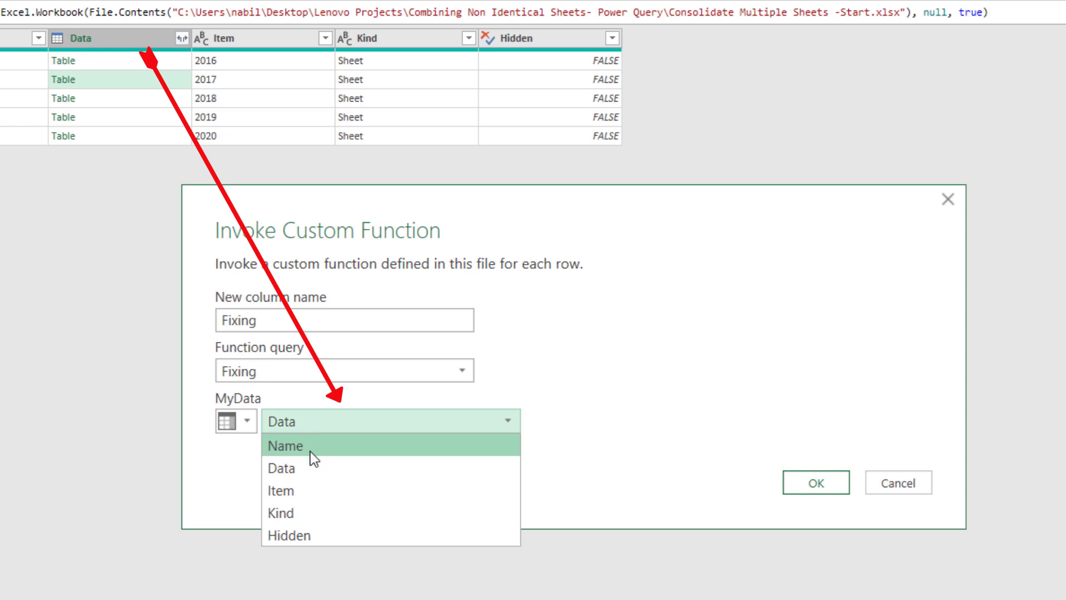
pyautogui.click(305, 471)
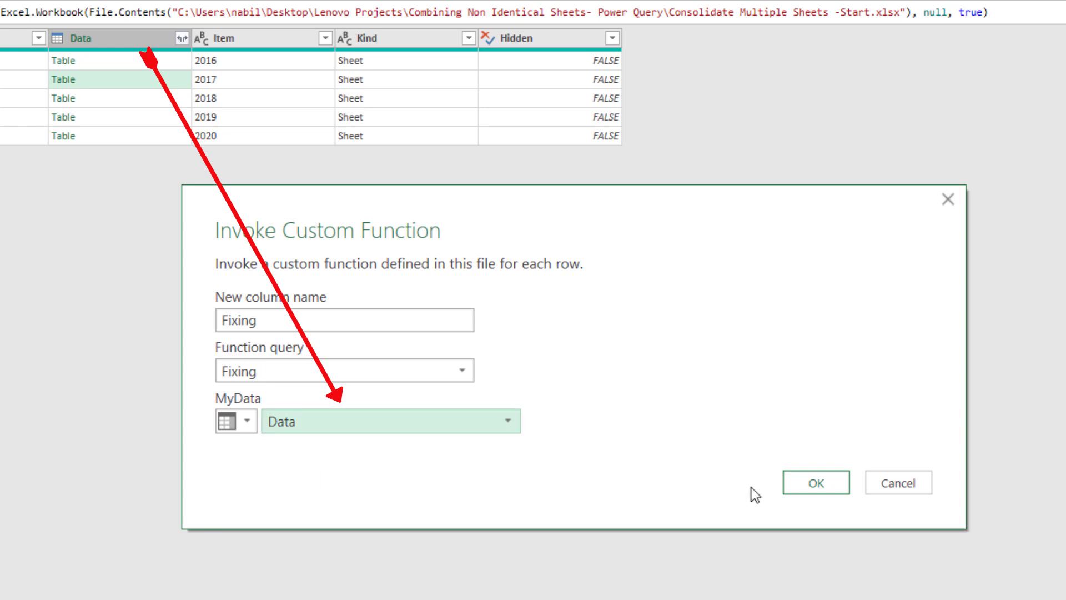
pyautogui.click(819, 481)
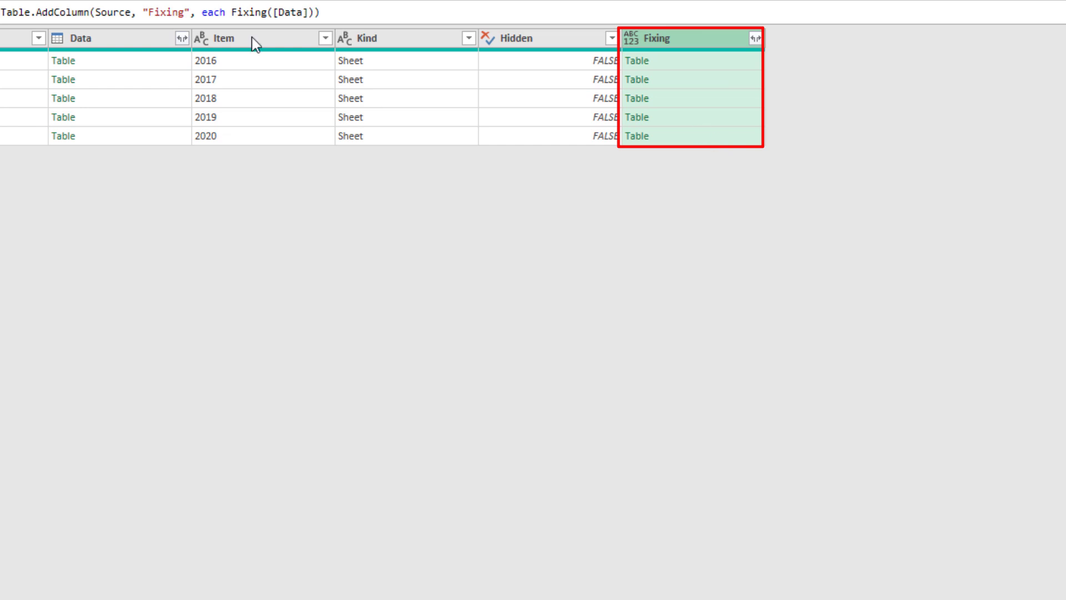
# Preview the 2016 and 2018 tables in the Data and Fixing columns to compare the raw and cleaned layouts.
pyautogui.click(108, 63)
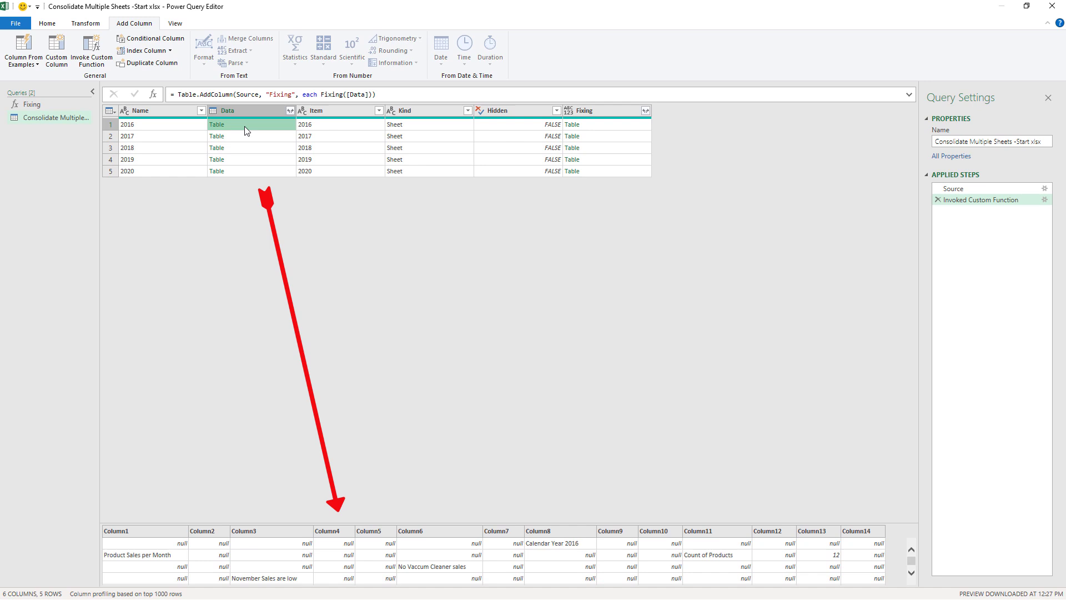
pyautogui.click(595, 128)
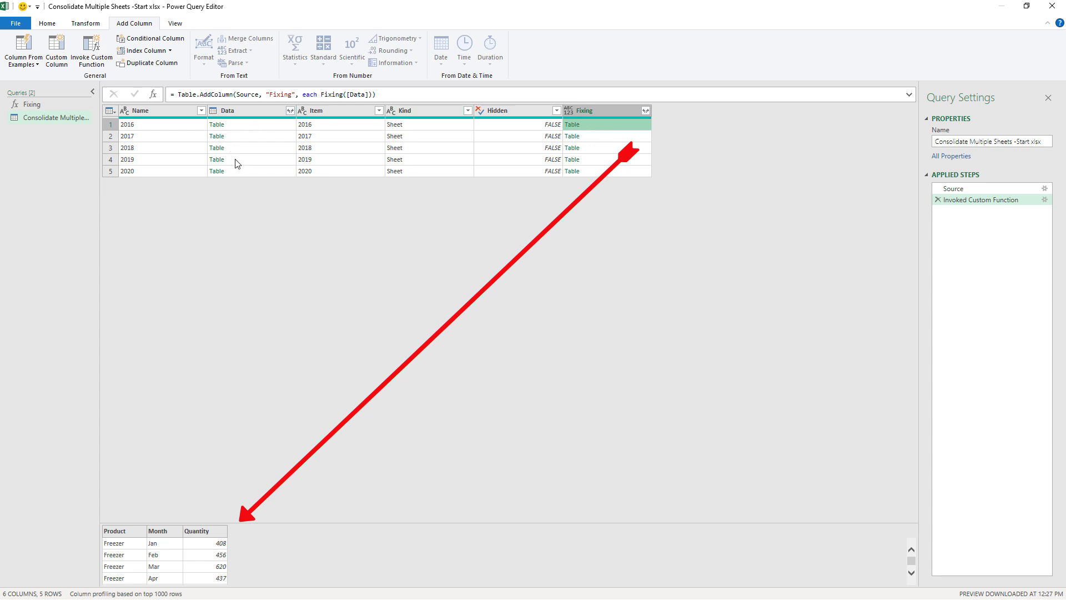
pyautogui.click(253, 150)
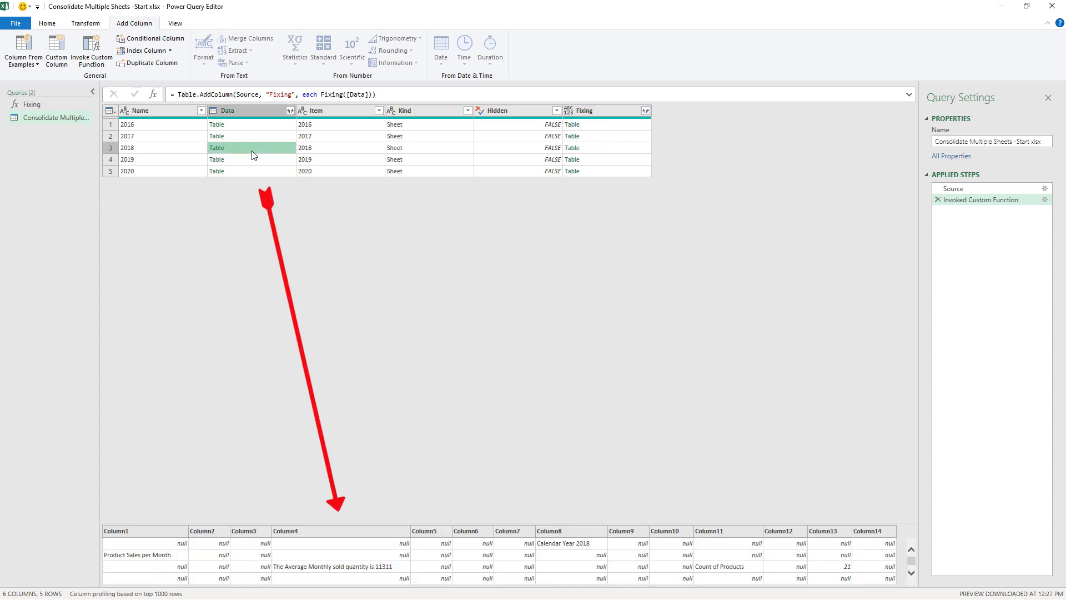
pyautogui.click(591, 149)
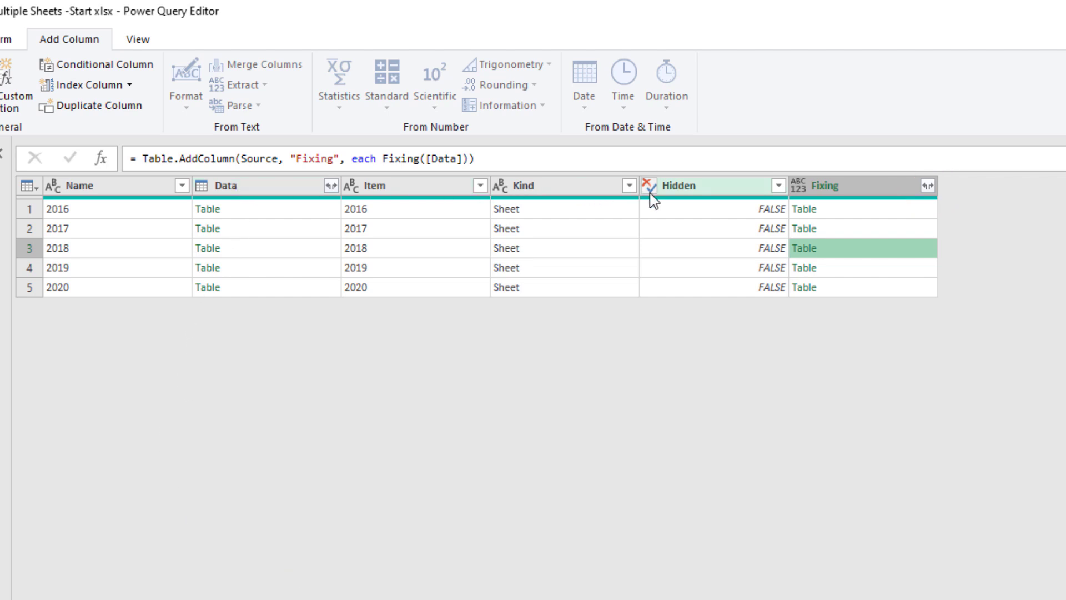
# Keep only the Name and Fixing columns and remove all other columns.
pyautogui.click(103, 191)
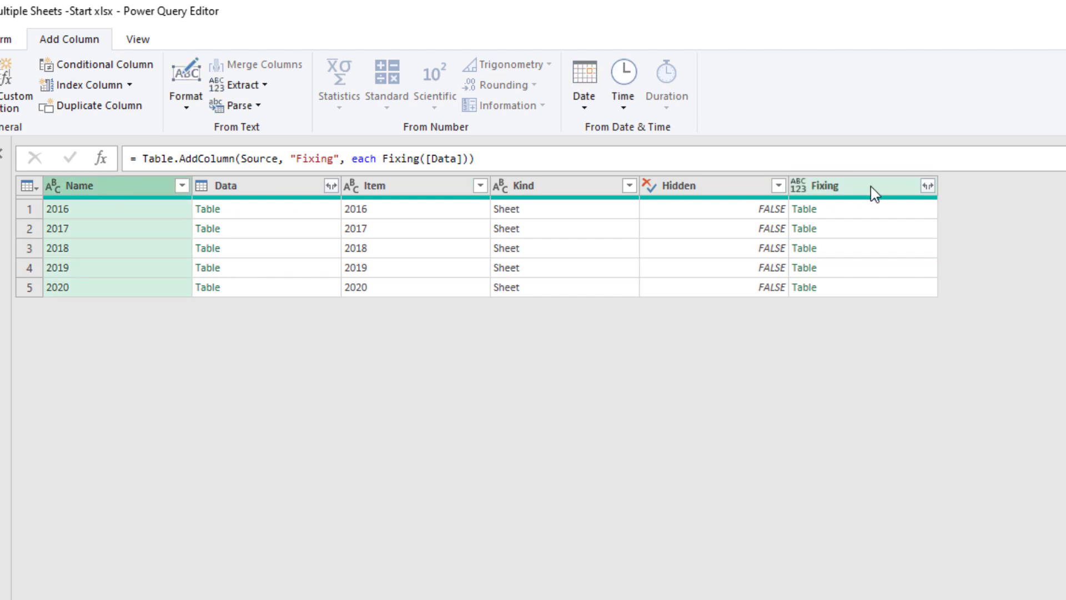
pyautogui.press('ctrl')
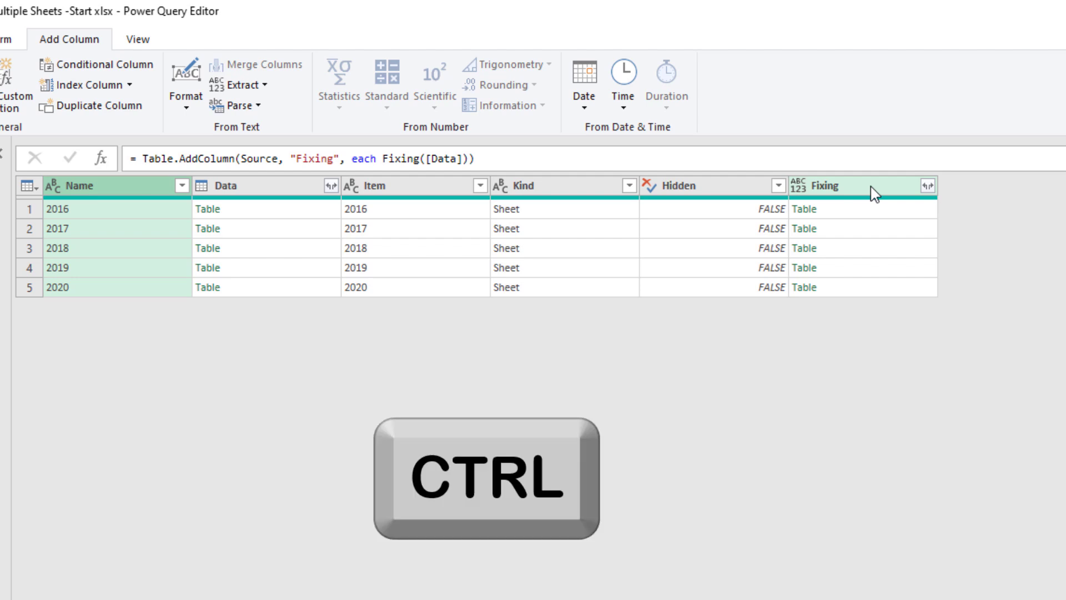
pyautogui.keyDown('ctrl'); pyautogui.click(872, 189); pyautogui.keyUp('ctrl')
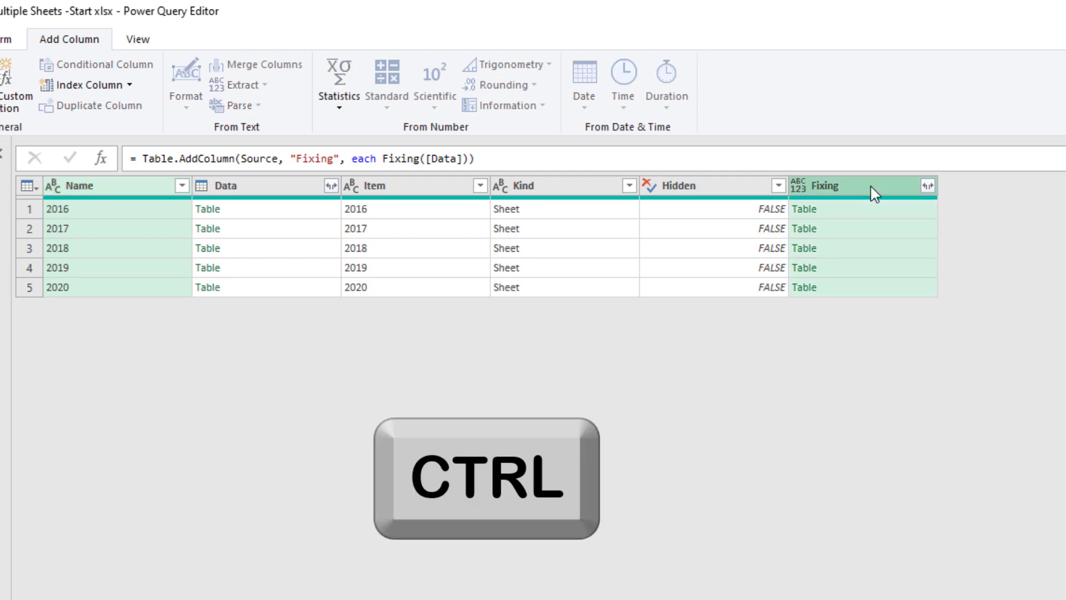
pyautogui.rightClick(871, 187)
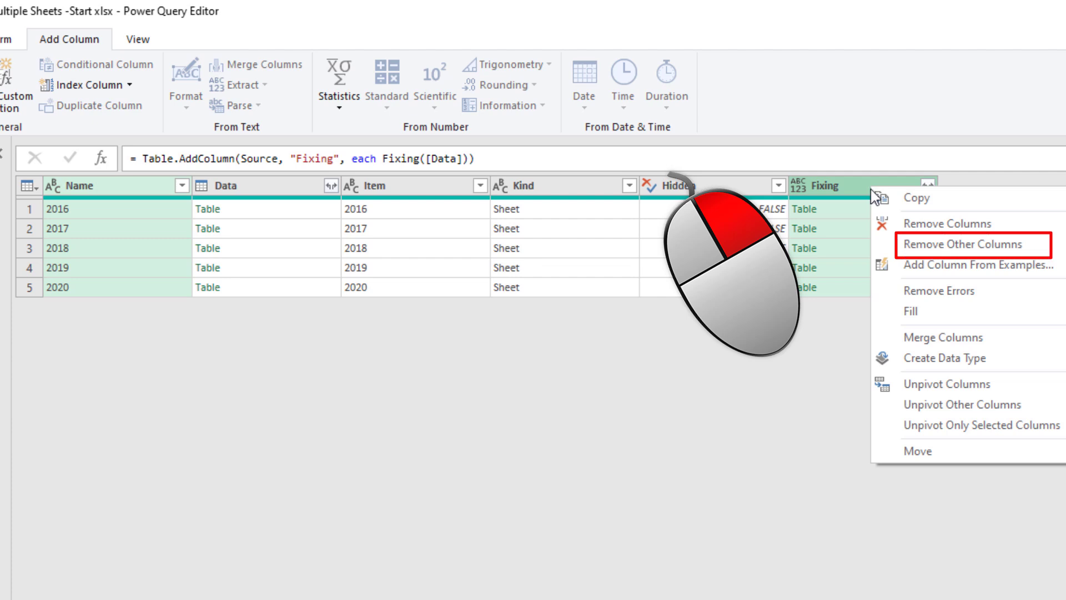
pyautogui.click(938, 244)
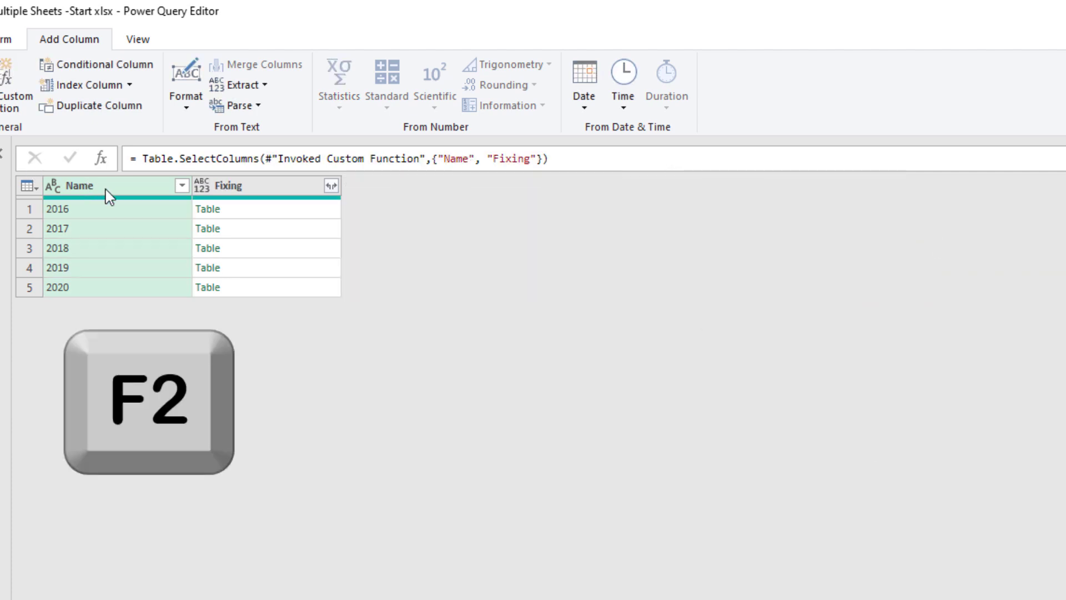
# Rename the Name column as Year.
pyautogui.press('F2')
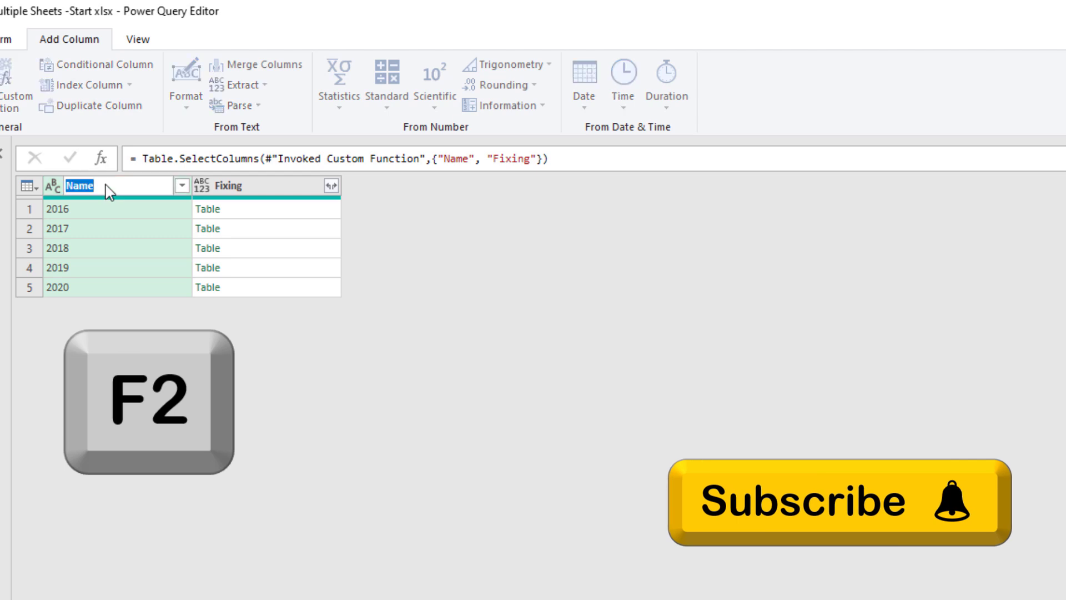
pyautogui.write('Year')
pyautogui.press('Return')
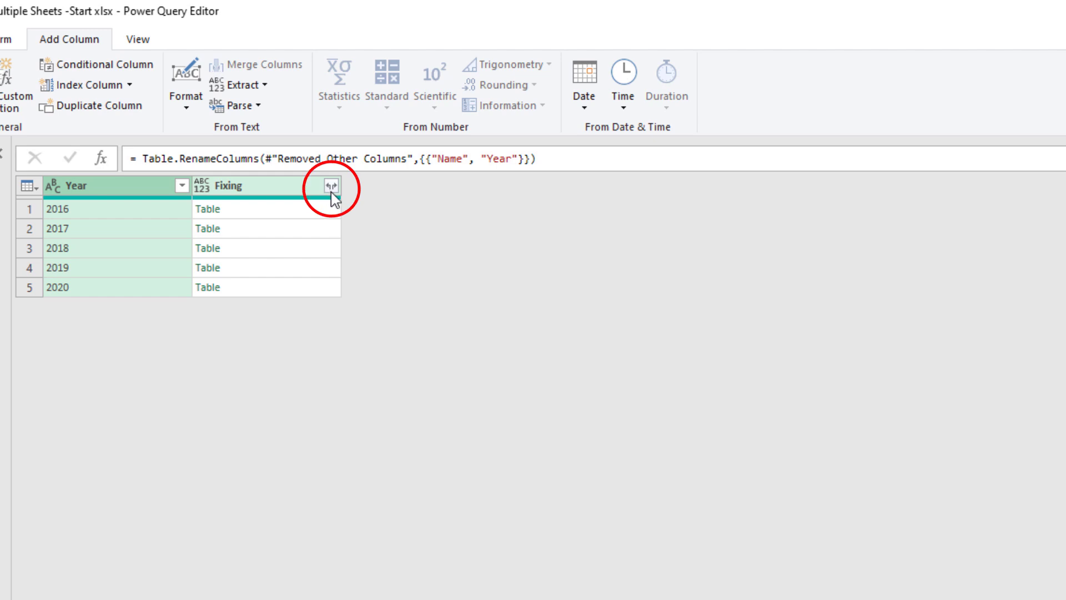
# Expand the Fixing column into Product, Month and Quantity without using the original column name as prefix.
pyautogui.click(332, 187)
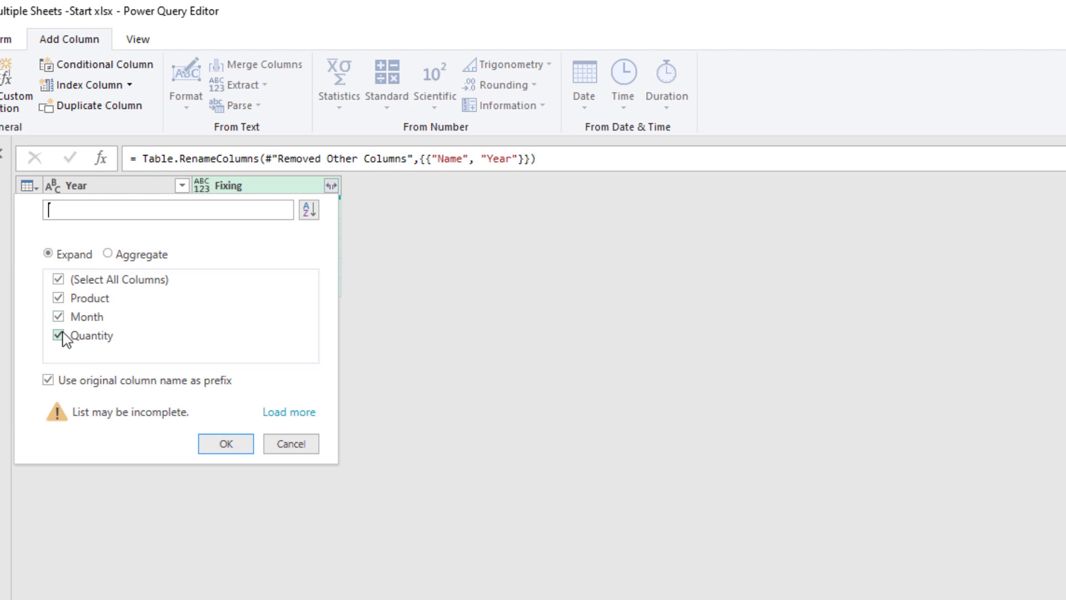
pyautogui.click(47, 381)
pyautogui.click(223, 447)
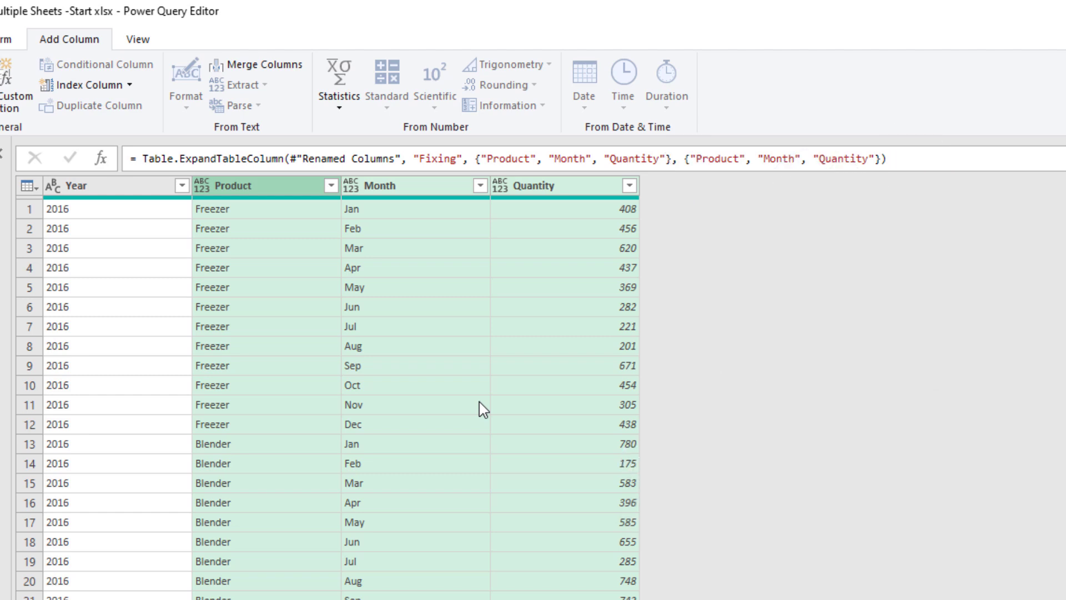
# Automatically detect the data types of all columns from Year through Quantity.
pyautogui.click(143, 187)
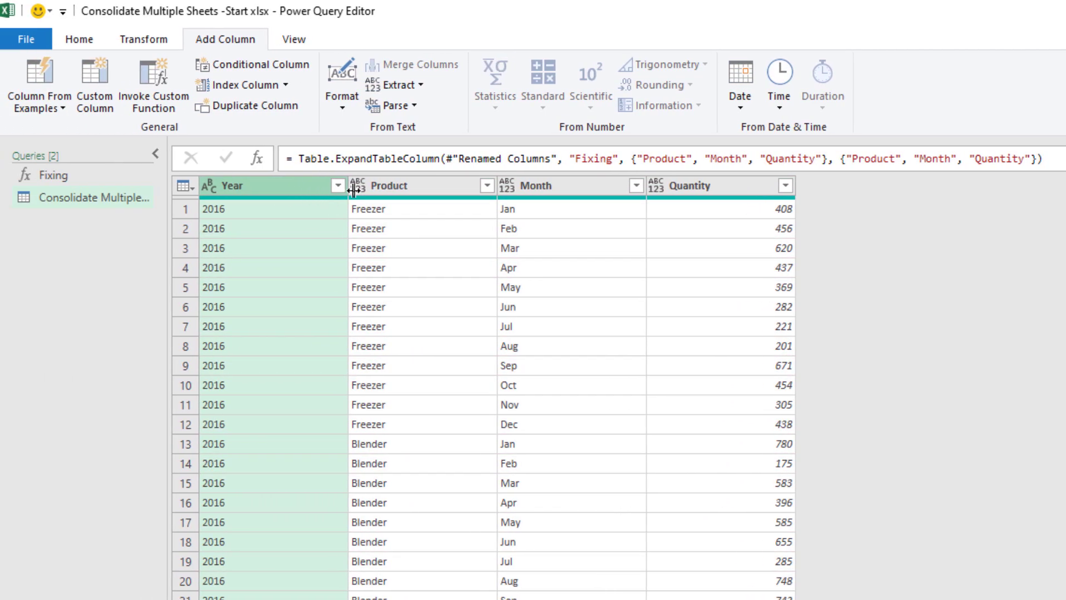
pyautogui.keyDown('shift'); pyautogui.click(710, 187); pyautogui.keyUp('shift')
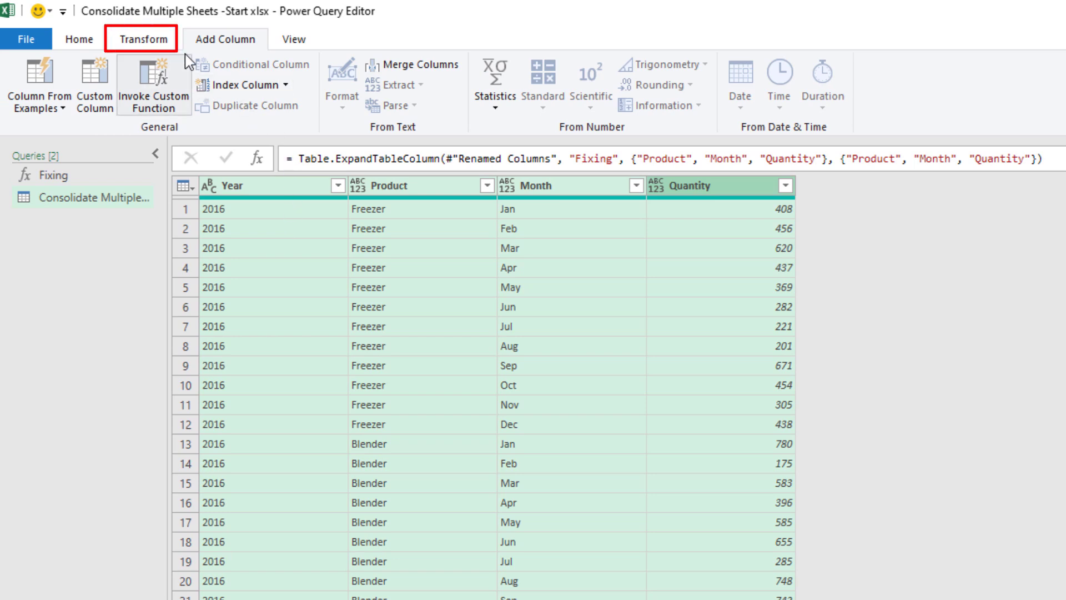
pyautogui.click(149, 40)
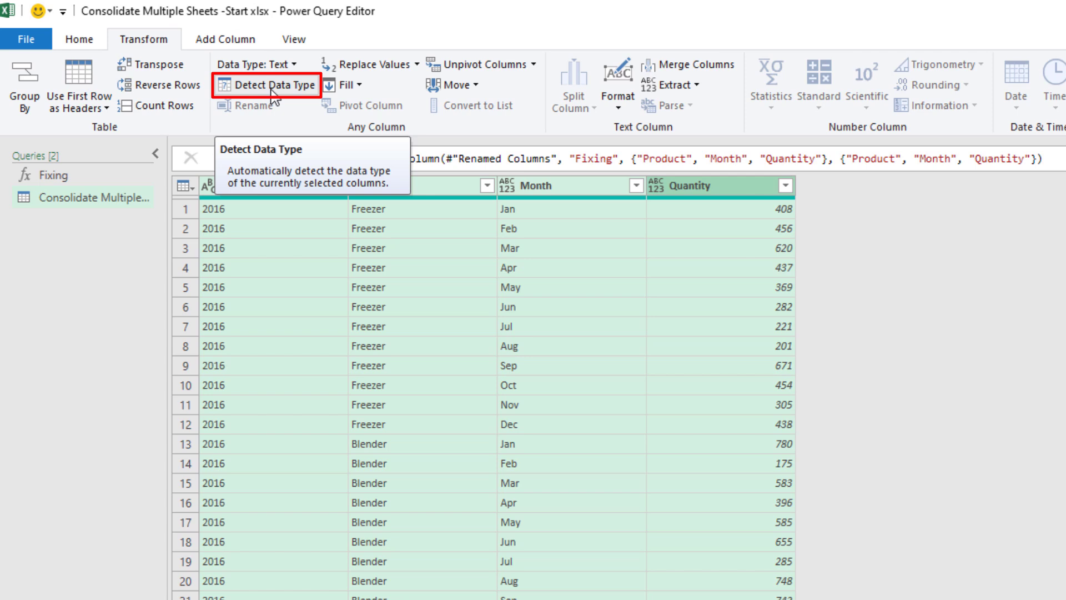
pyautogui.click(274, 86)
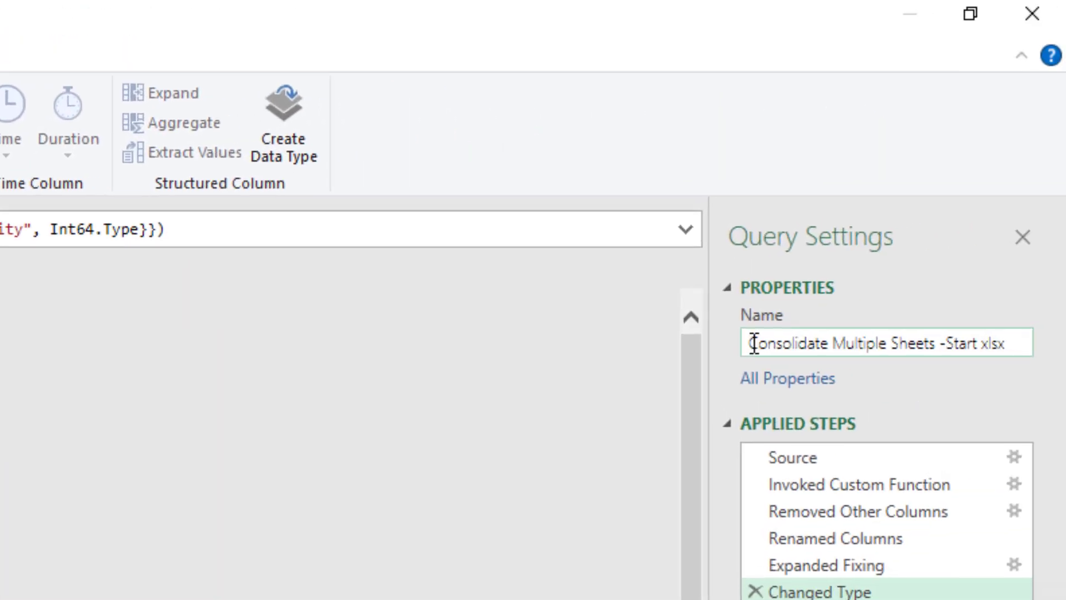
# Rename the consolidated query as AllYears.
pyautogui.moveTo(753, 343); pyautogui.dragTo(1028, 328)
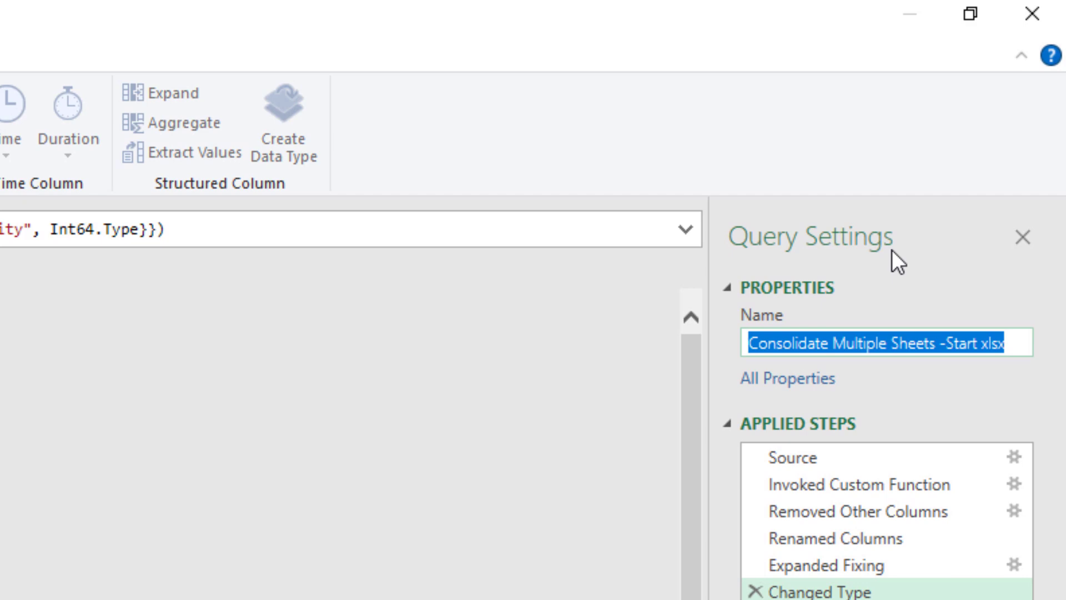
pyautogui.write('AllYears')
pyautogui.press('Return')
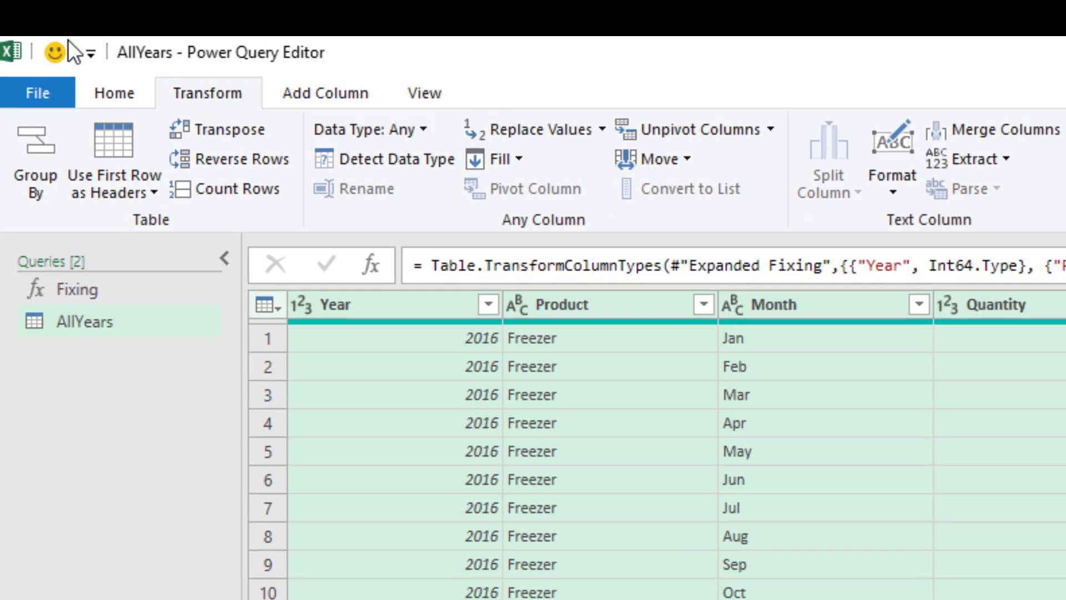
# Close the query editor and load the queries to the workbook, then dismiss the list of queries and connections.
pyautogui.click(112, 89)
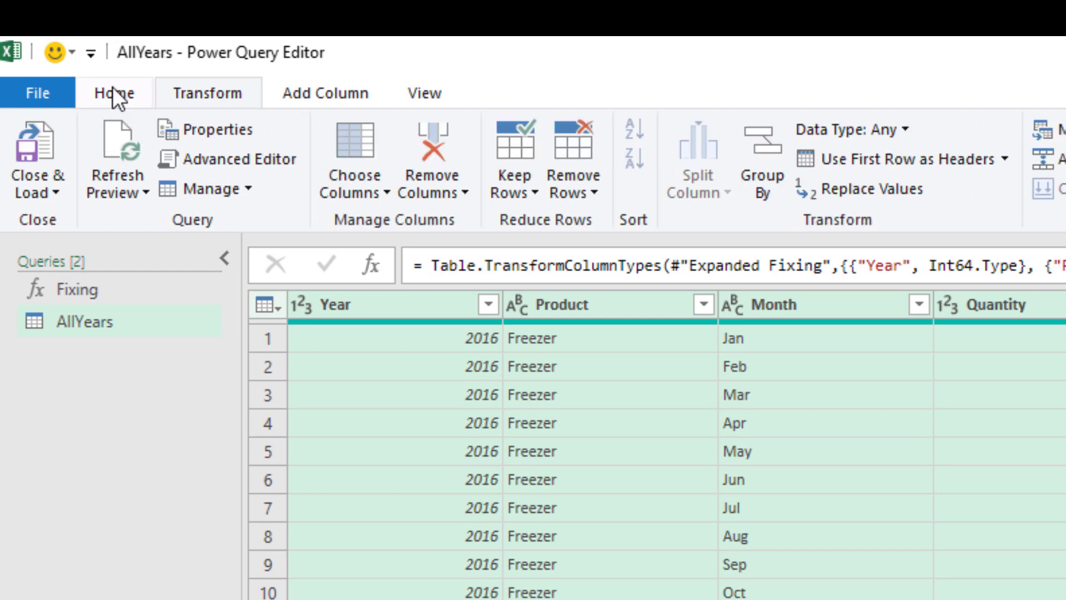
pyautogui.click(32, 141)
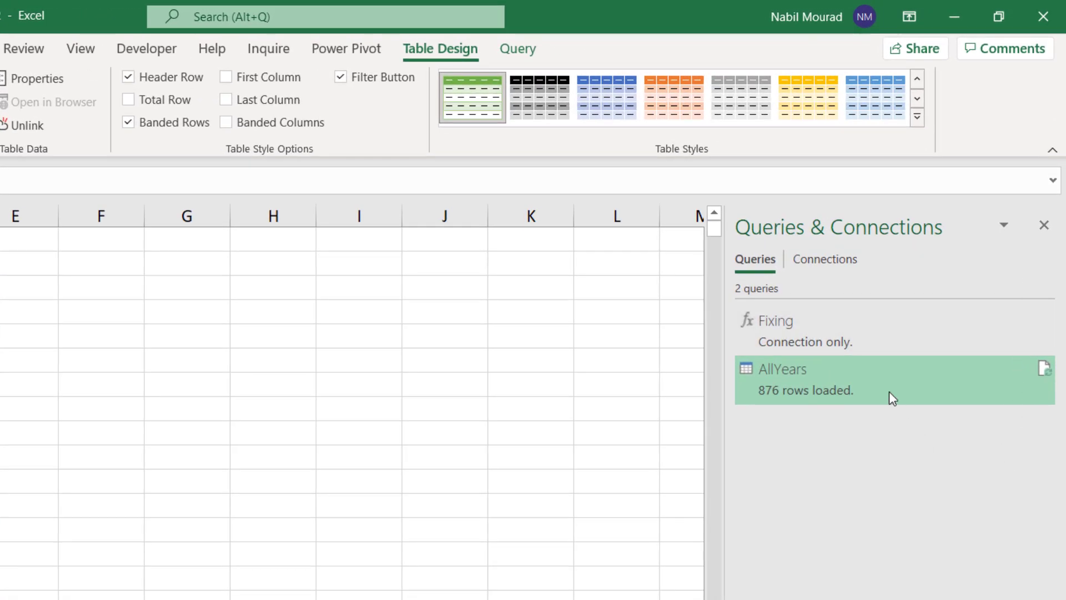
pyautogui.moveTo(803, 326)
pyautogui.click(1051, 228)
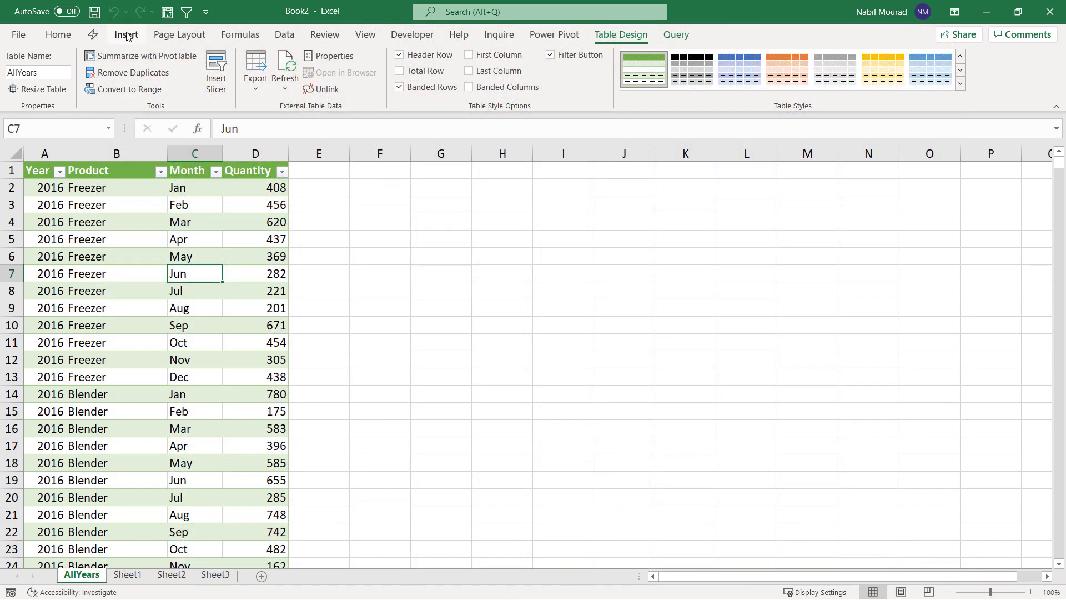
# Create a PivotTable from the AllYears table on the existing worksheet at cell F7.
pyautogui.click(127, 35)
pyautogui.click(25, 65)
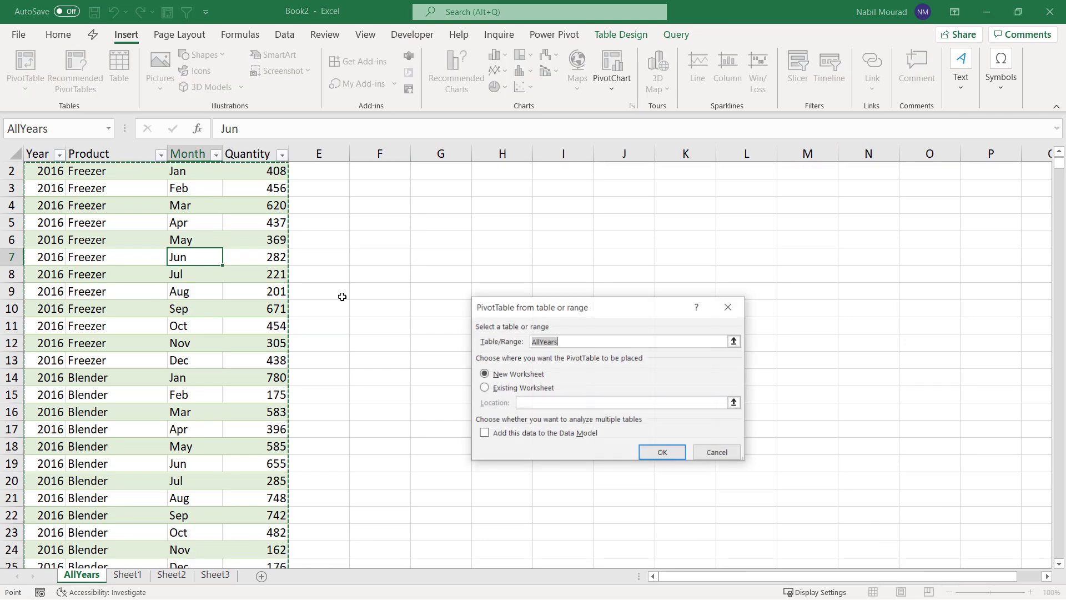
pyautogui.click(483, 387)
pyautogui.click(388, 260)
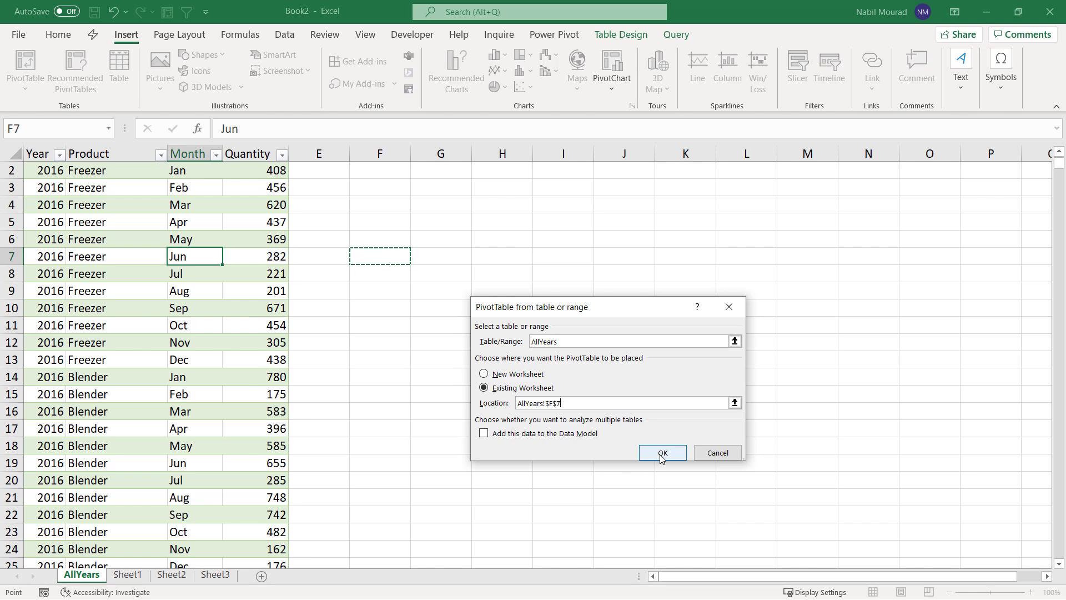
pyautogui.click(662, 454)
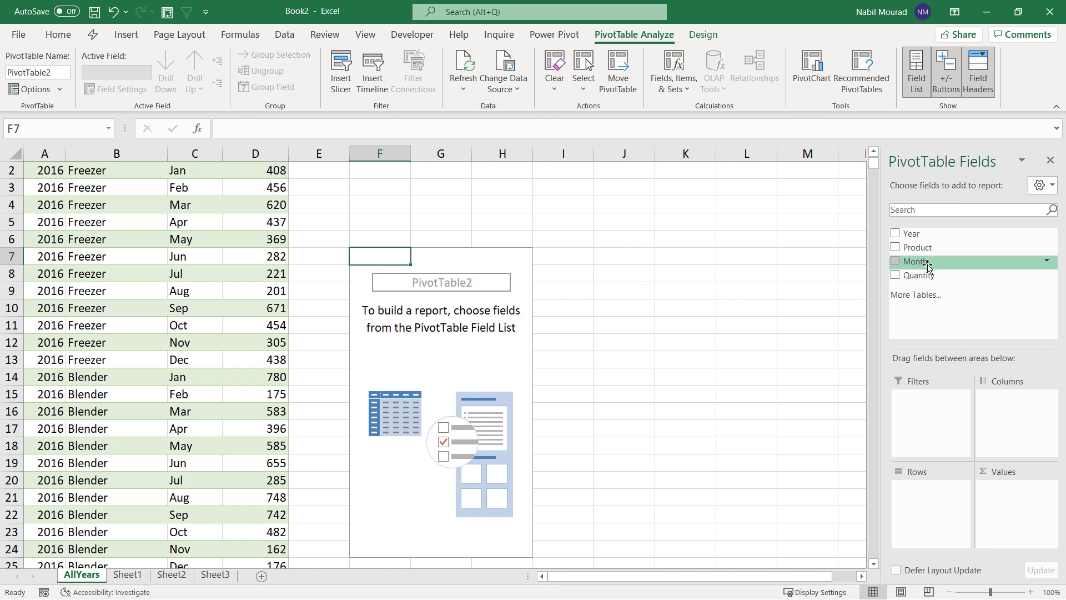
# Lay out the PivotTable with Month as rows, Product as report filter and the sum of Quantity as values.
pyautogui.moveTo(926, 269); pyautogui.dragTo(944, 502)
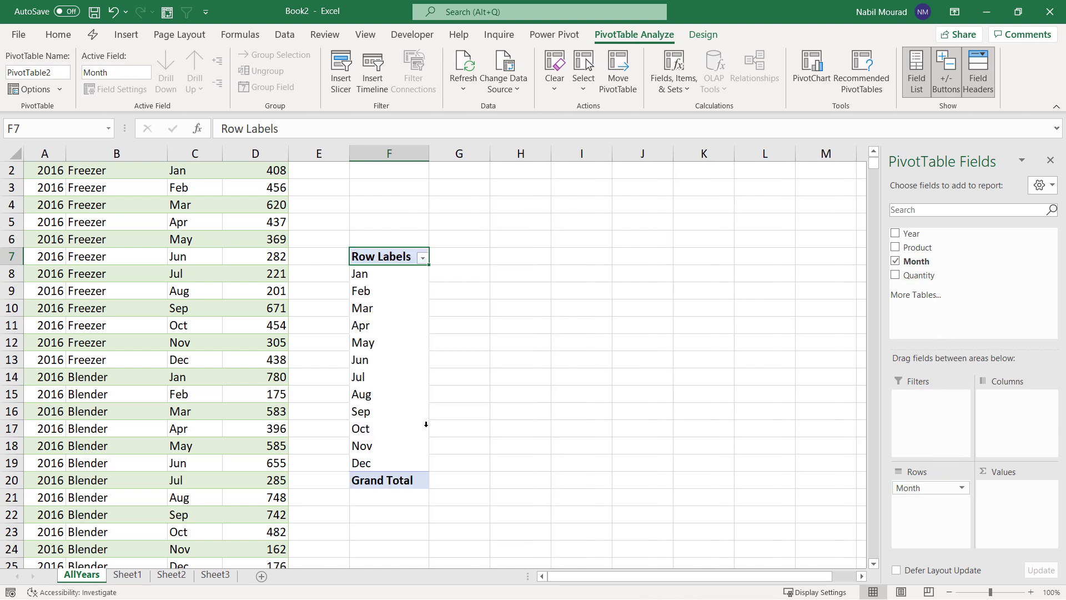
pyautogui.moveTo(922, 250); pyautogui.dragTo(921, 411)
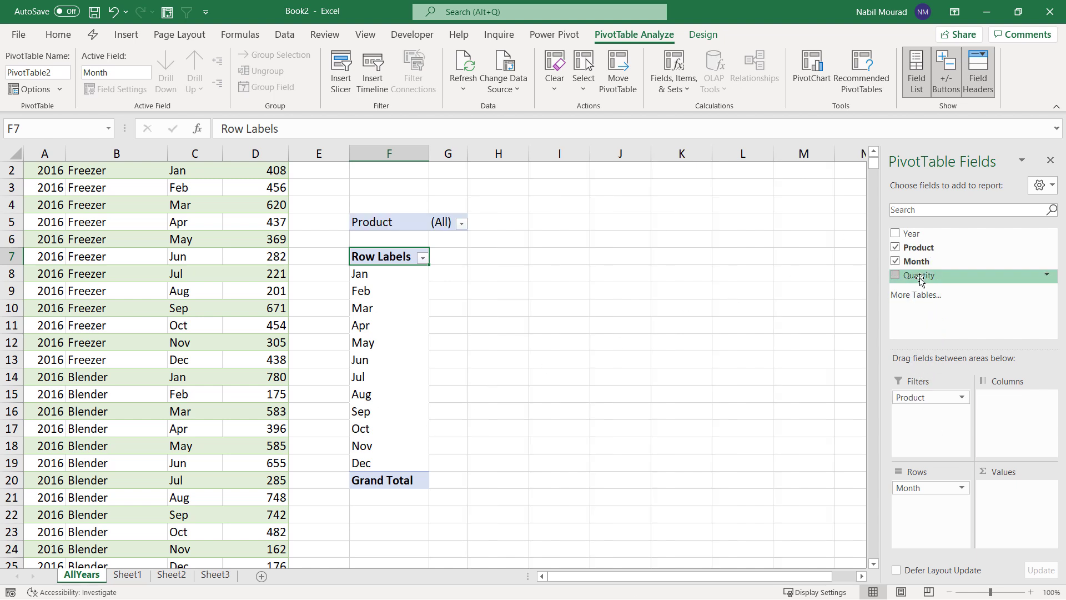
pyautogui.moveTo(921, 280); pyautogui.dragTo(1002, 508)
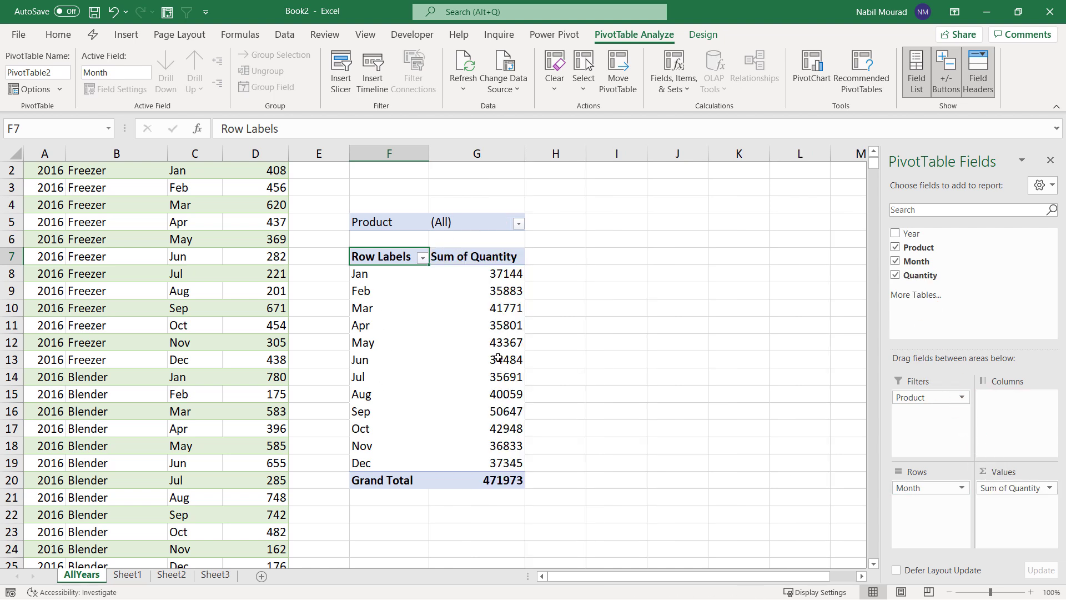
pyautogui.moveTo(501, 360)
pyautogui.moveTo(495, 302)
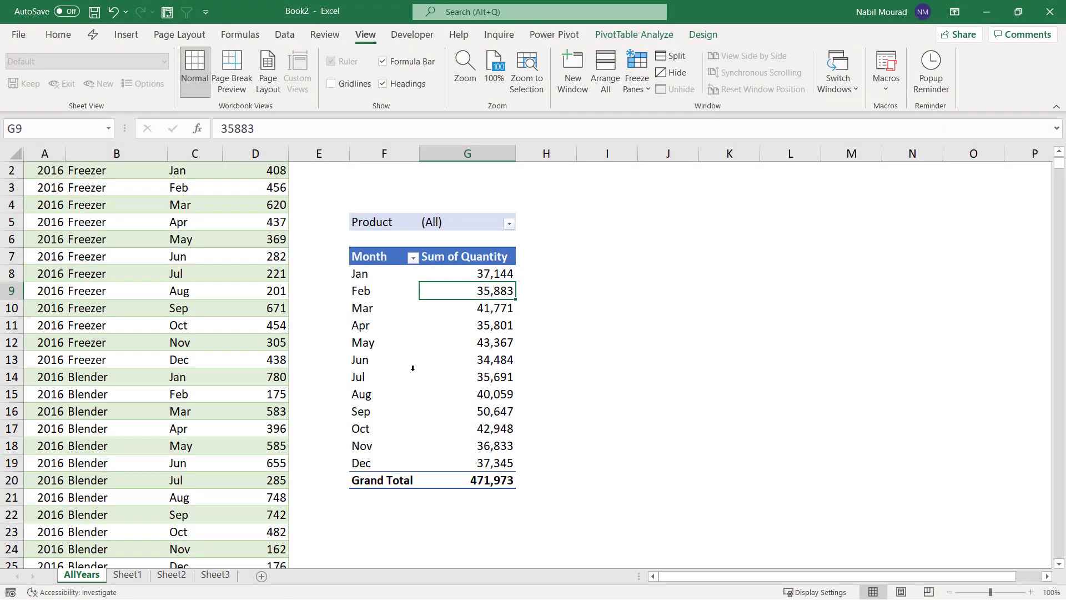
# Insert a column PivotChart of the monthly quantities beside the PivotTable and hide all its field buttons.
pyautogui.hotkey('alt', 'F1')
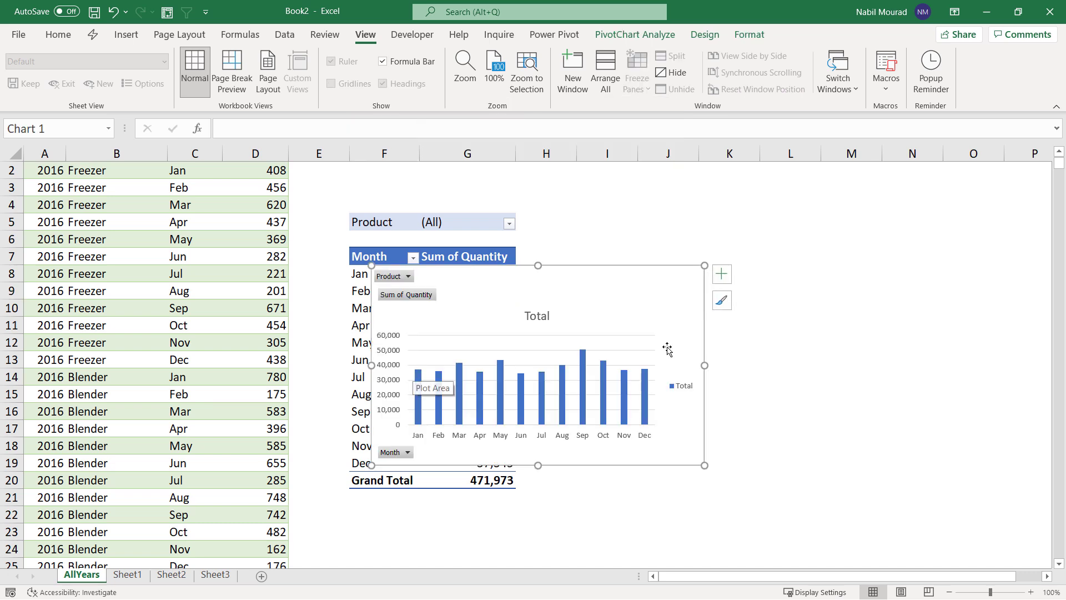
pyautogui.moveTo(701, 321); pyautogui.dragTo(872, 336)
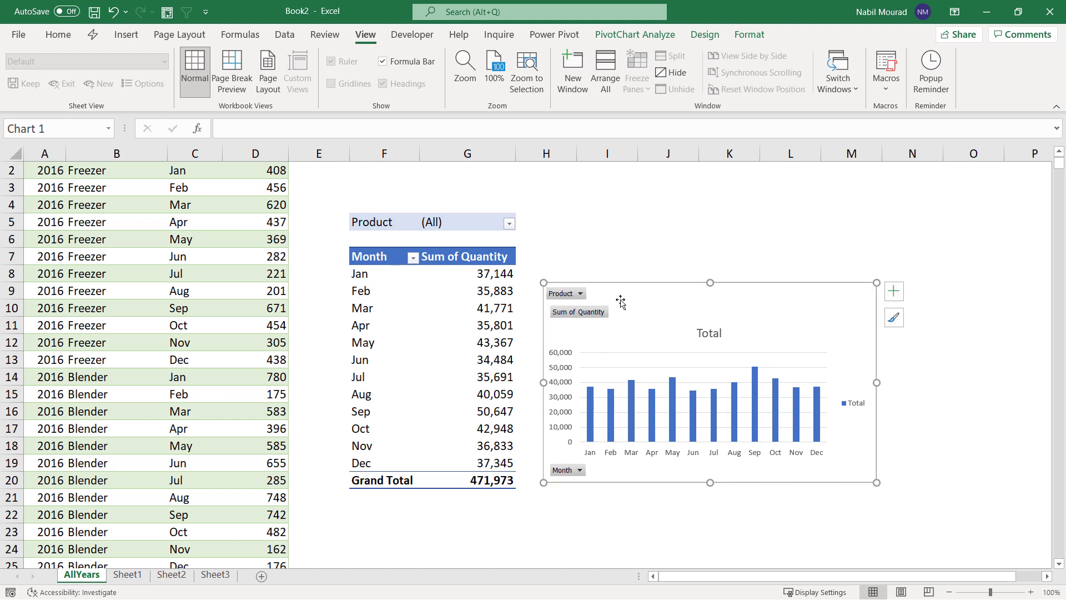
pyautogui.rightClick(580, 315)
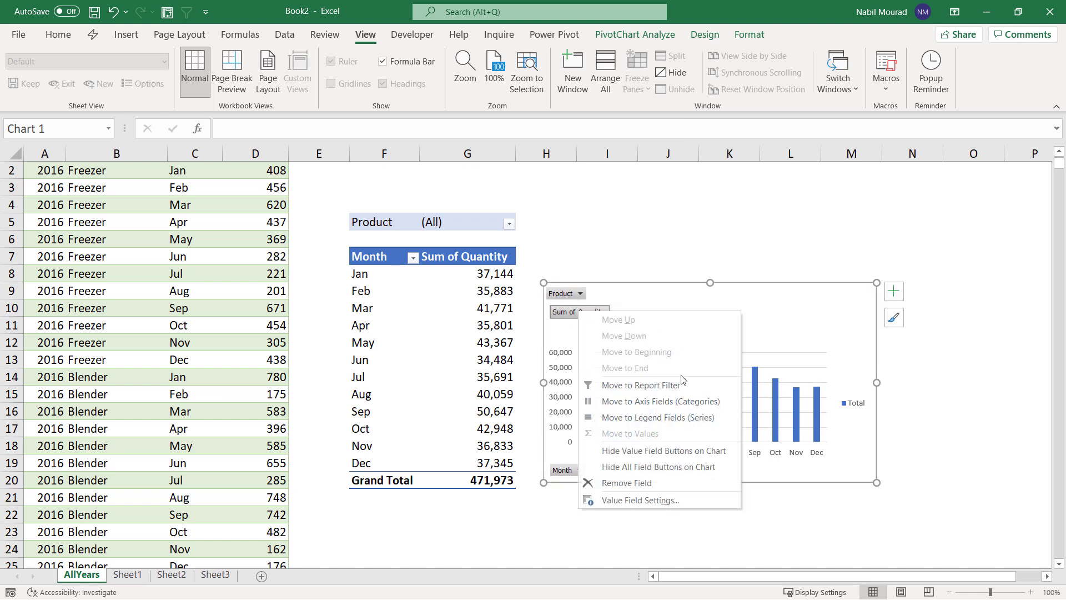
pyautogui.click(679, 471)
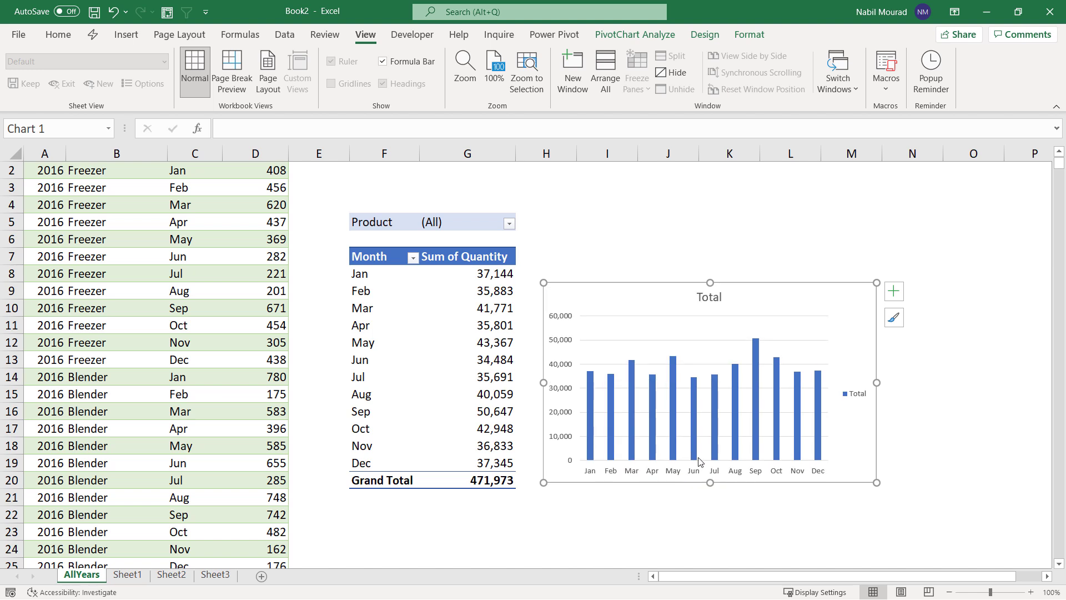
# Delete the legend, the vertical axis and the gridlines from the PivotChart.
pyautogui.click(854, 395)
pyautogui.press('Delete')
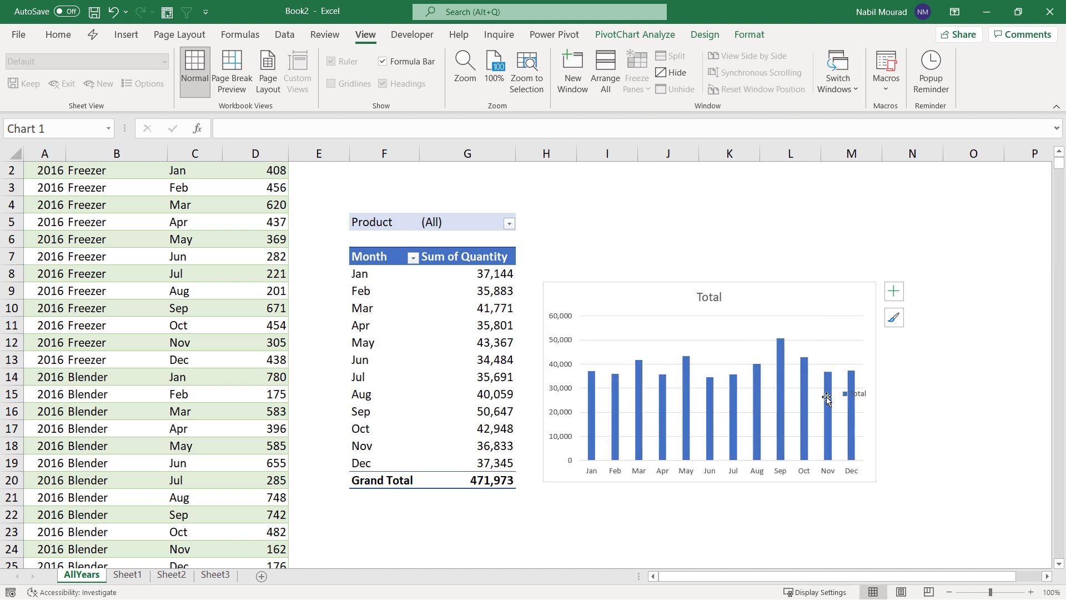
pyautogui.click(567, 346)
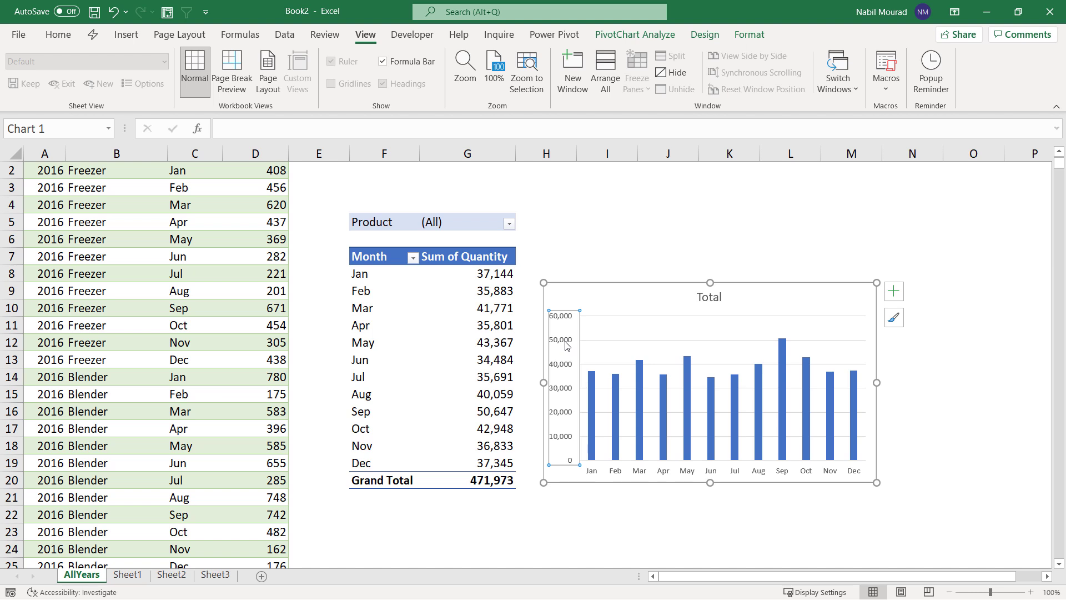
pyautogui.press('Delete')
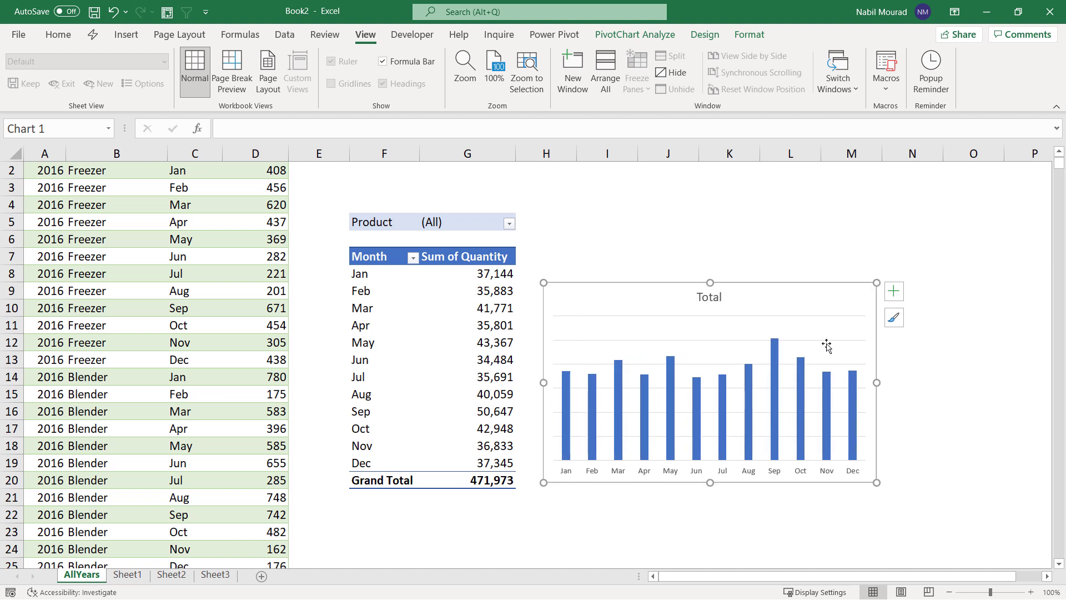
pyautogui.click(827, 343)
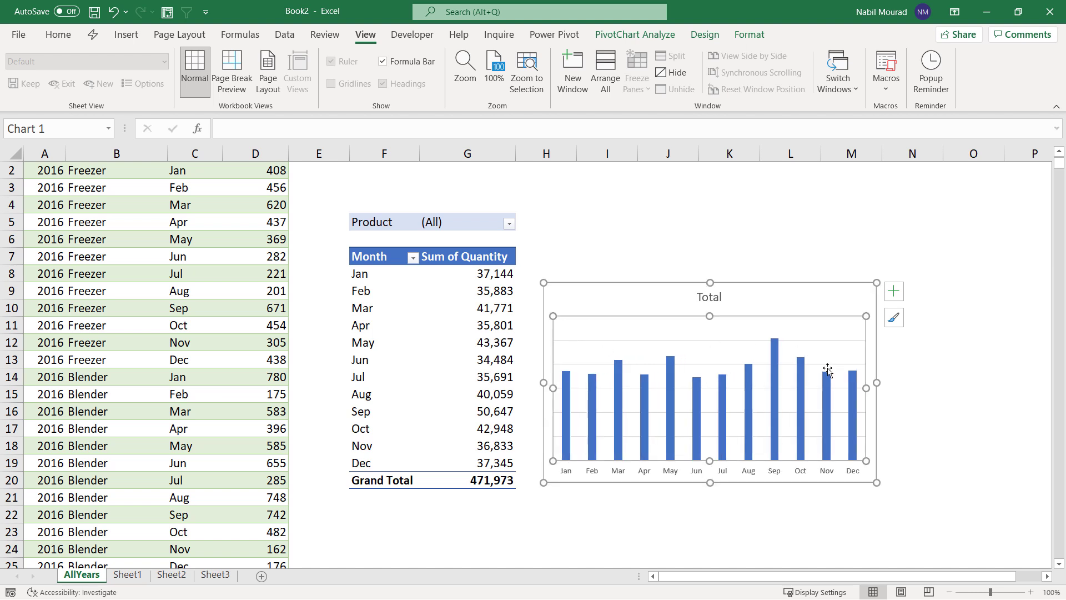
pyautogui.press('Delete')
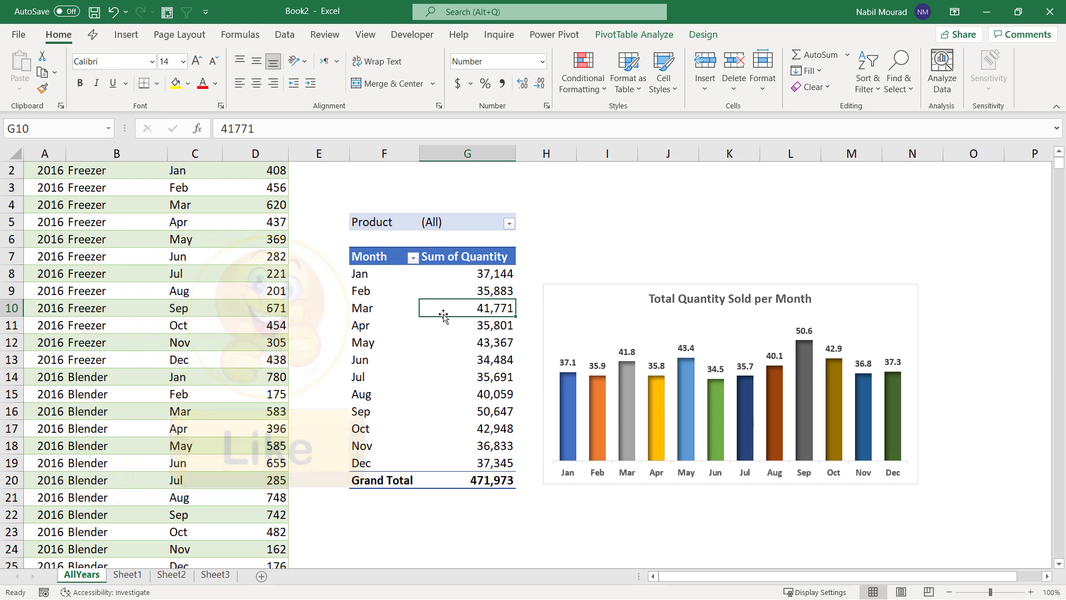
# Insert a Year slicer for the PivotTable and fit it just above the chart at 0.79" high by 5.5" wide.
pyautogui.click(634, 34)
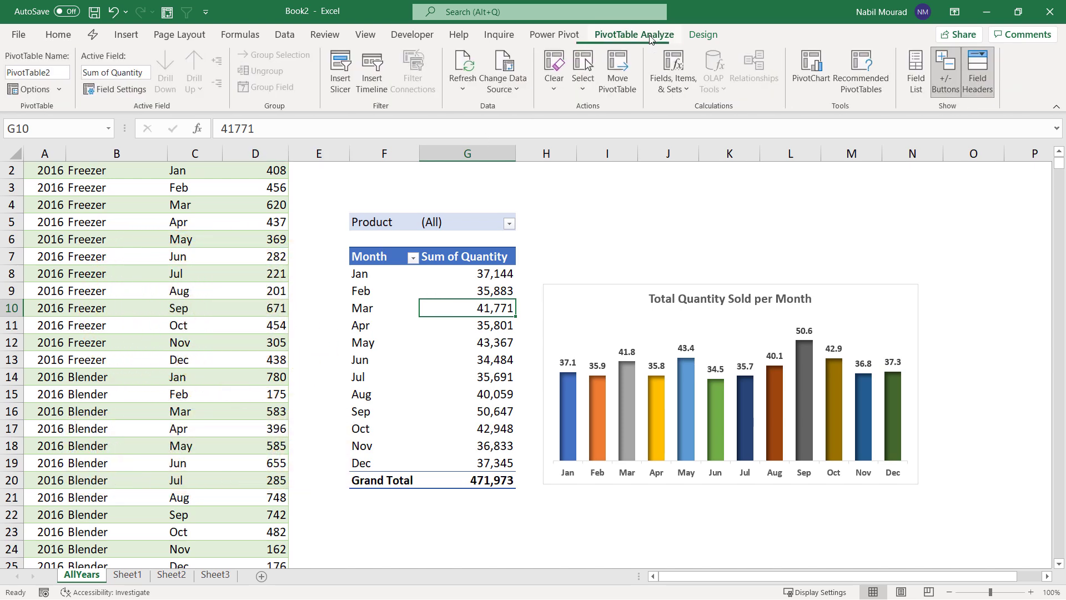
pyautogui.click(349, 72)
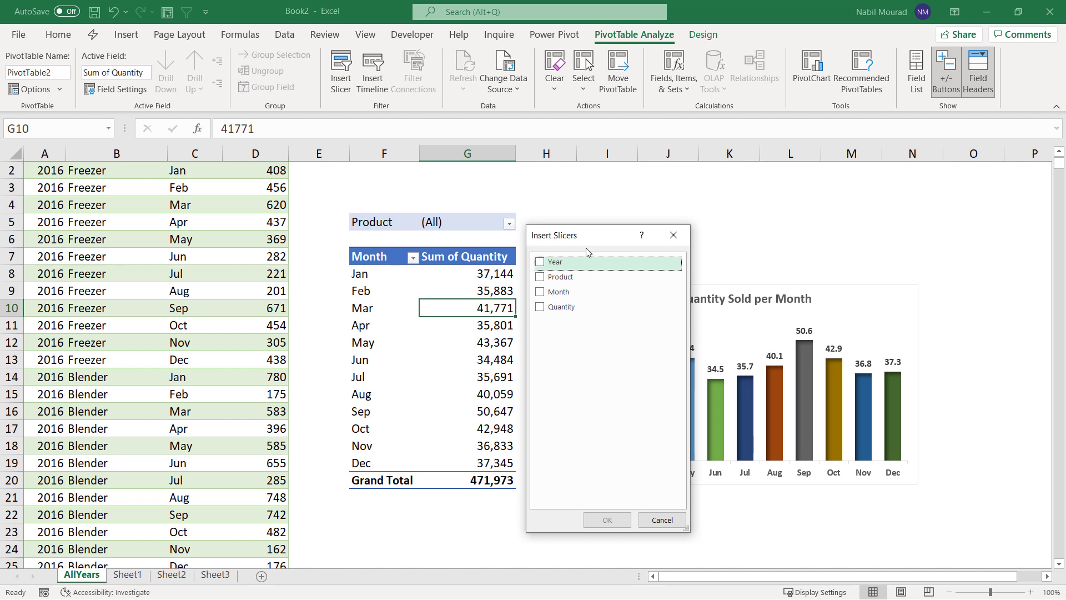
pyautogui.click(540, 262)
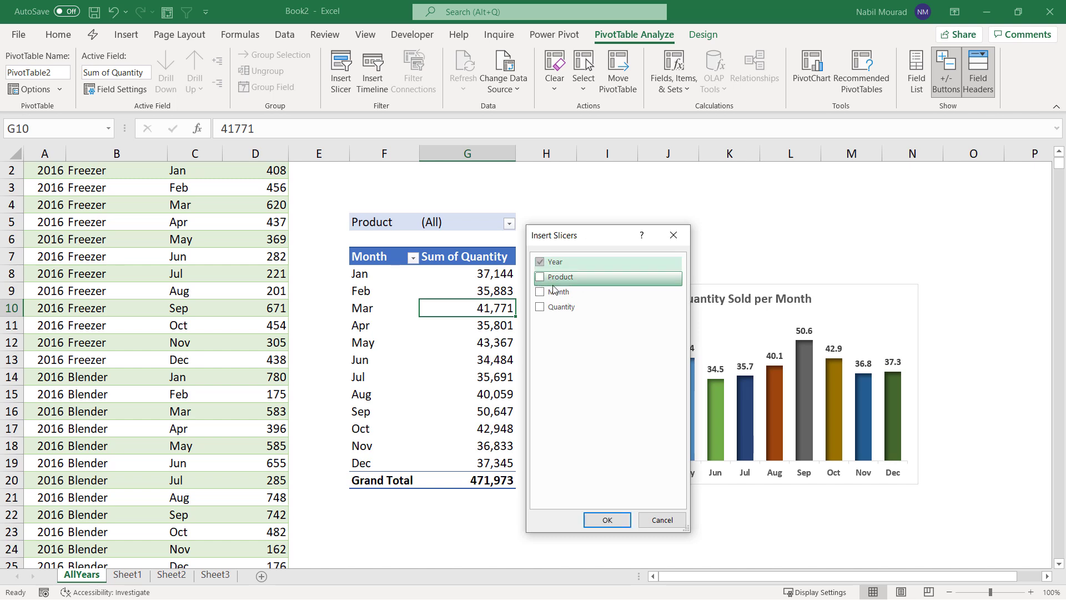
pyautogui.click(607, 519)
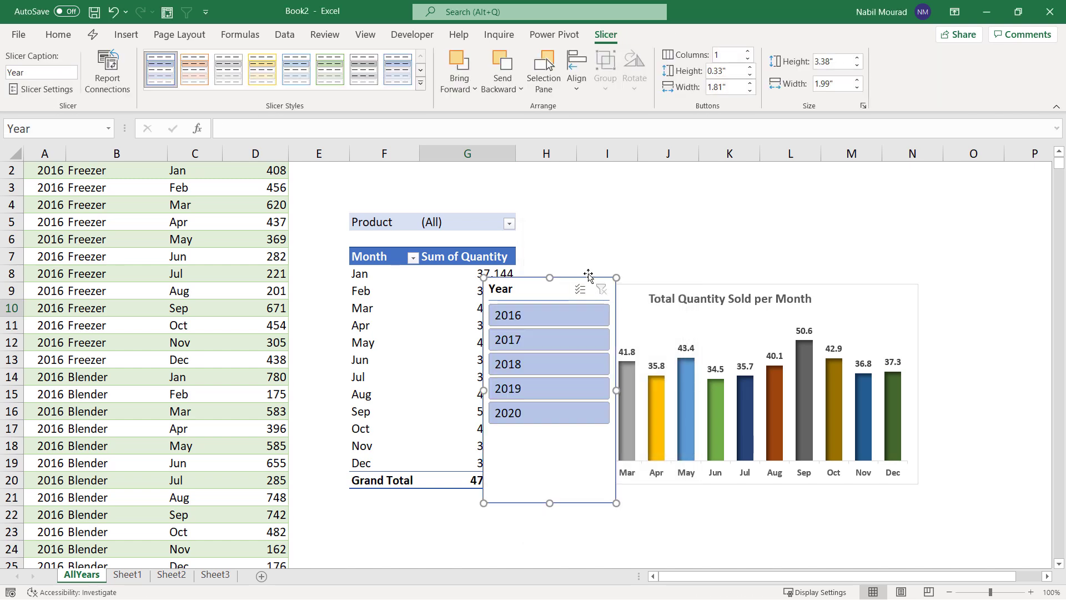
pyautogui.moveTo(589, 279); pyautogui.dragTo(653, 222)
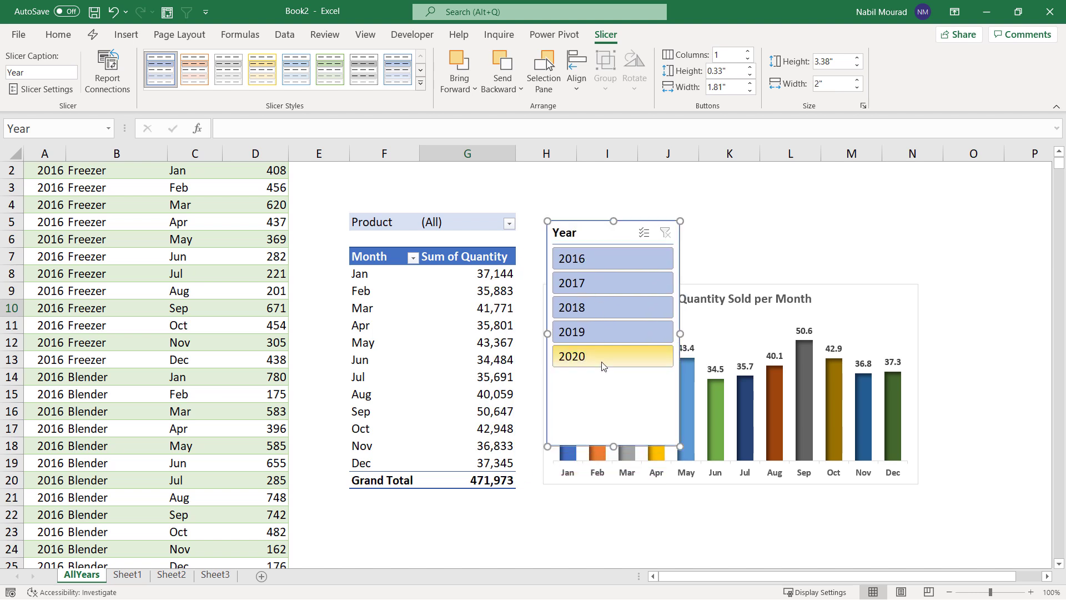
pyautogui.moveTo(677, 445); pyautogui.dragTo(913, 274)
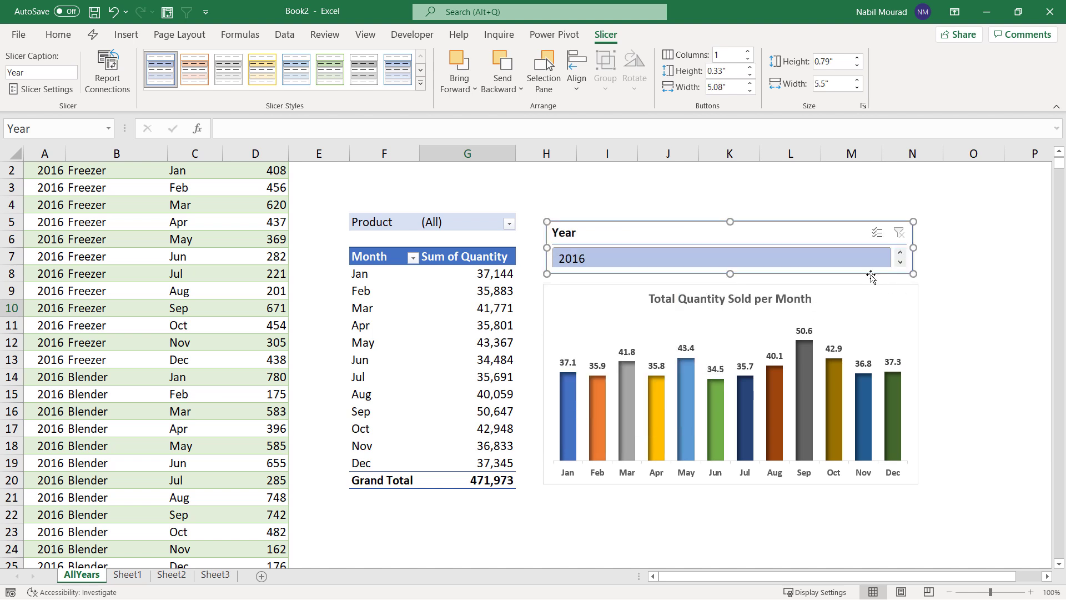
# Arrange the Year slicer's buttons in 5 columns and apply a dark blue slicer style.
pyautogui.click(747, 51)
pyautogui.click(746, 51)
pyautogui.click(746, 52)
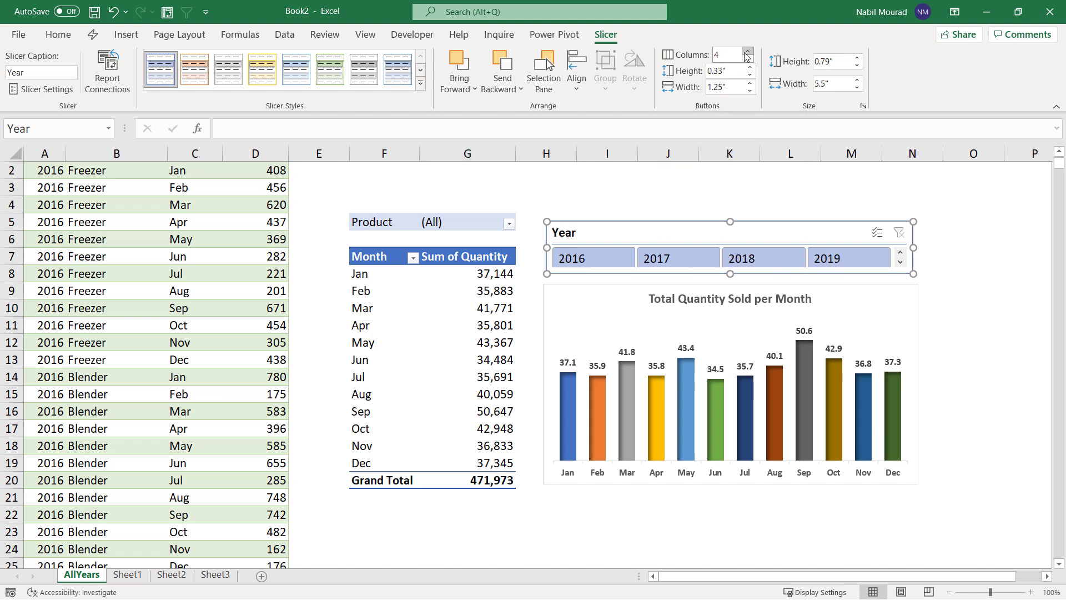
pyautogui.click(746, 52)
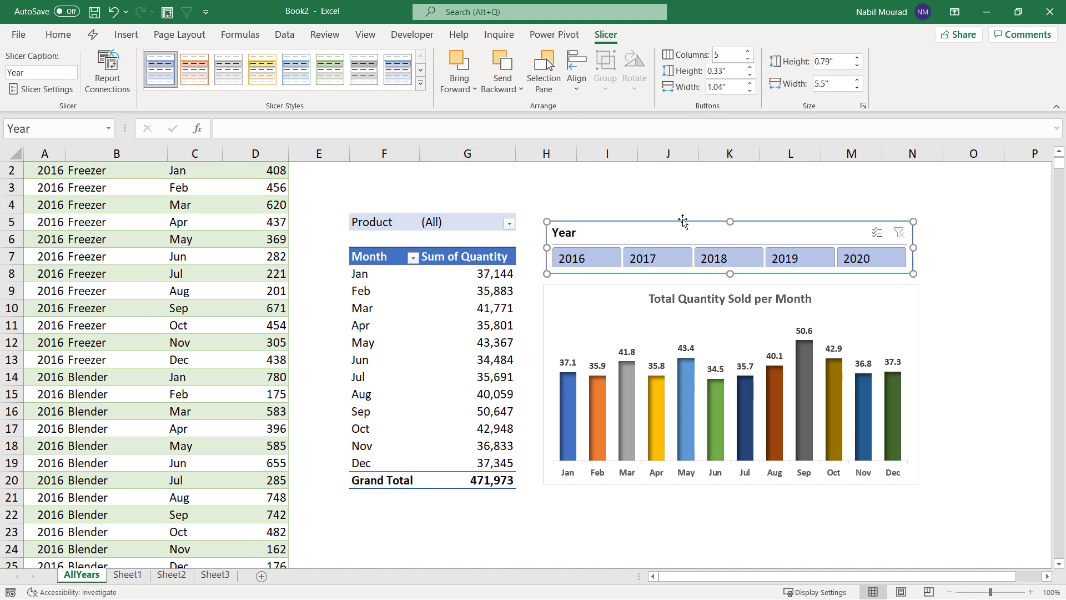
pyautogui.click(421, 83)
pyautogui.click(159, 157)
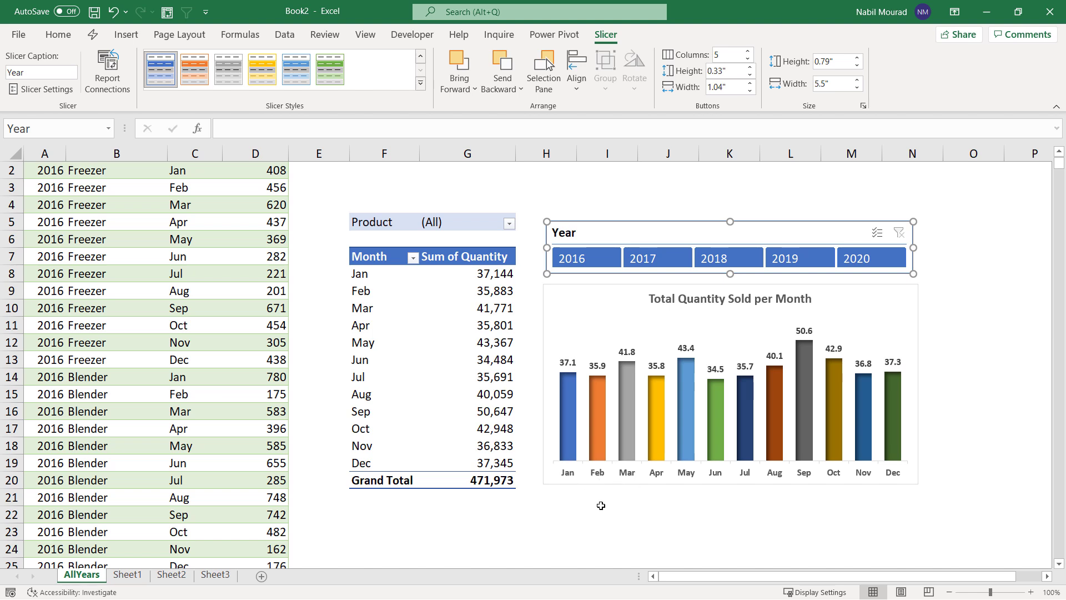
# Filter the PivotTable and chart to the years 2017 and 2019 with the Year slicer.
pyautogui.click(658, 258)
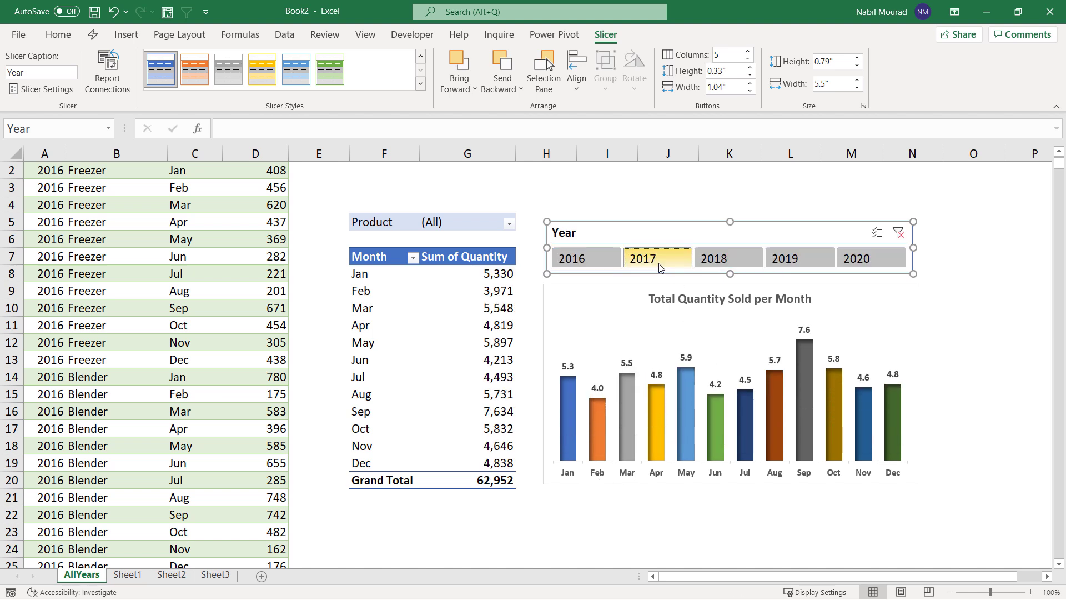
pyautogui.keyDown('ctrl'); pyautogui.click(803, 263); pyautogui.keyUp('ctrl')
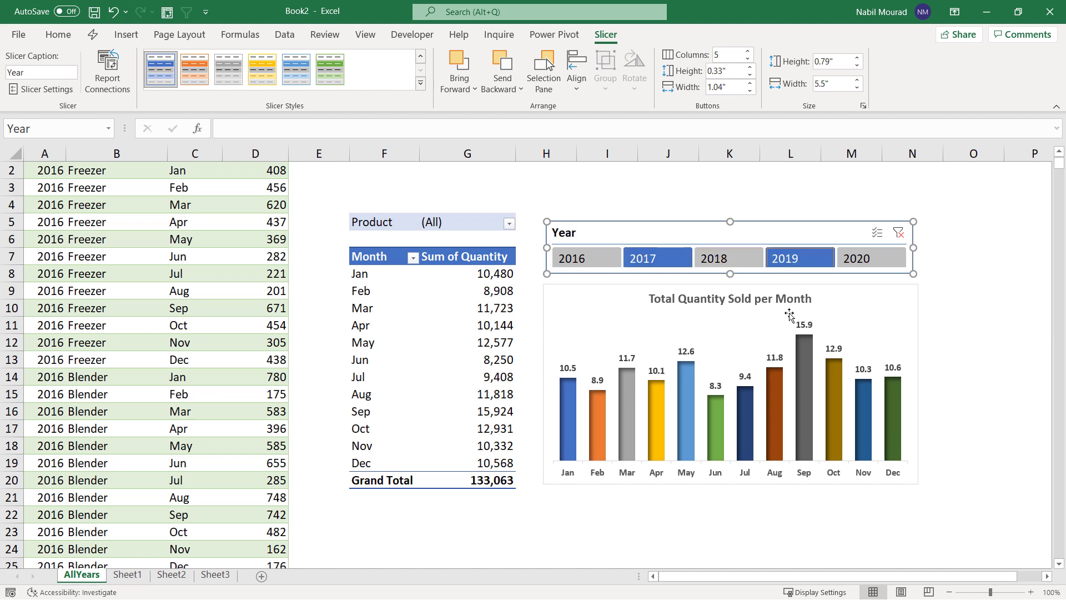